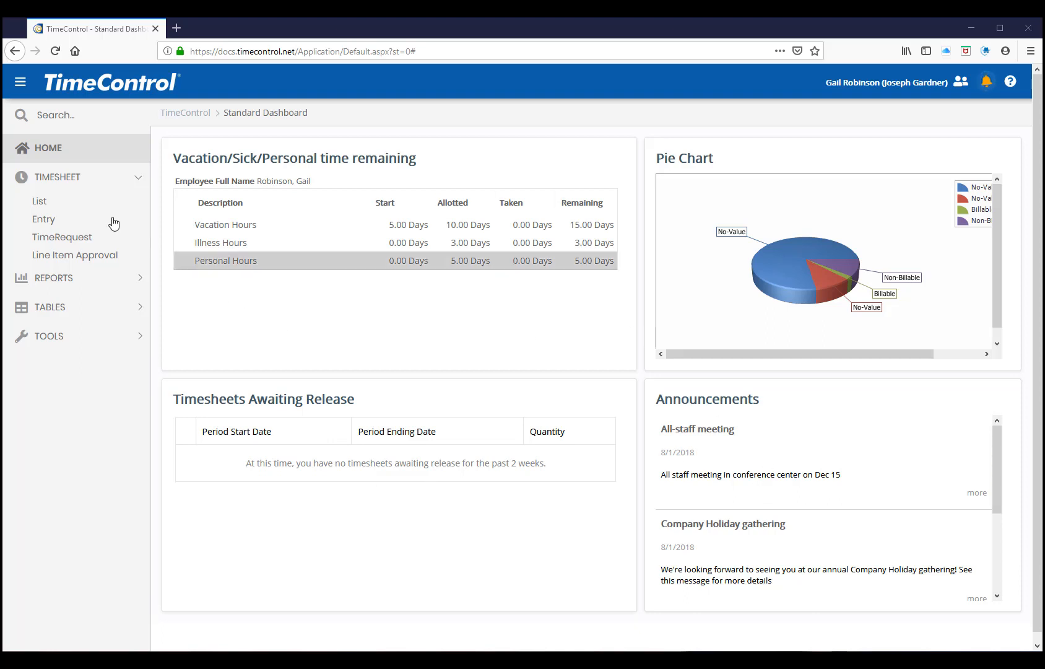
Open timesheet entry and create a new timesheet for the week 9/9/2019 - 9/15/2019 with both assignment preload options left on
{"action": "left_click", "coordinate": [52, 224]}
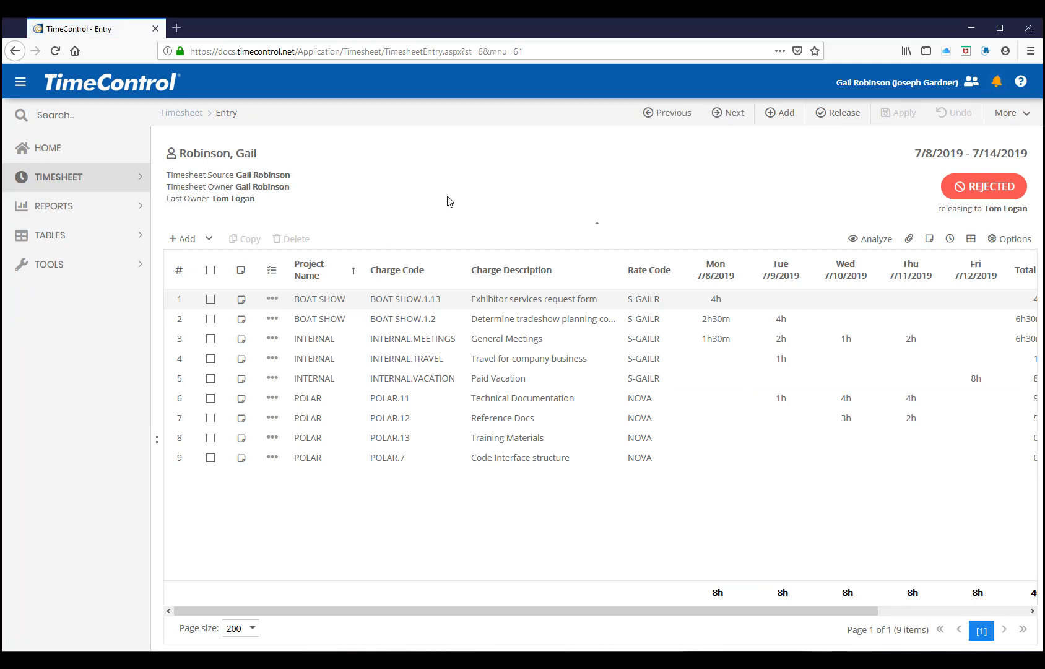
{"action": "left_click", "coordinate": [783, 116]}
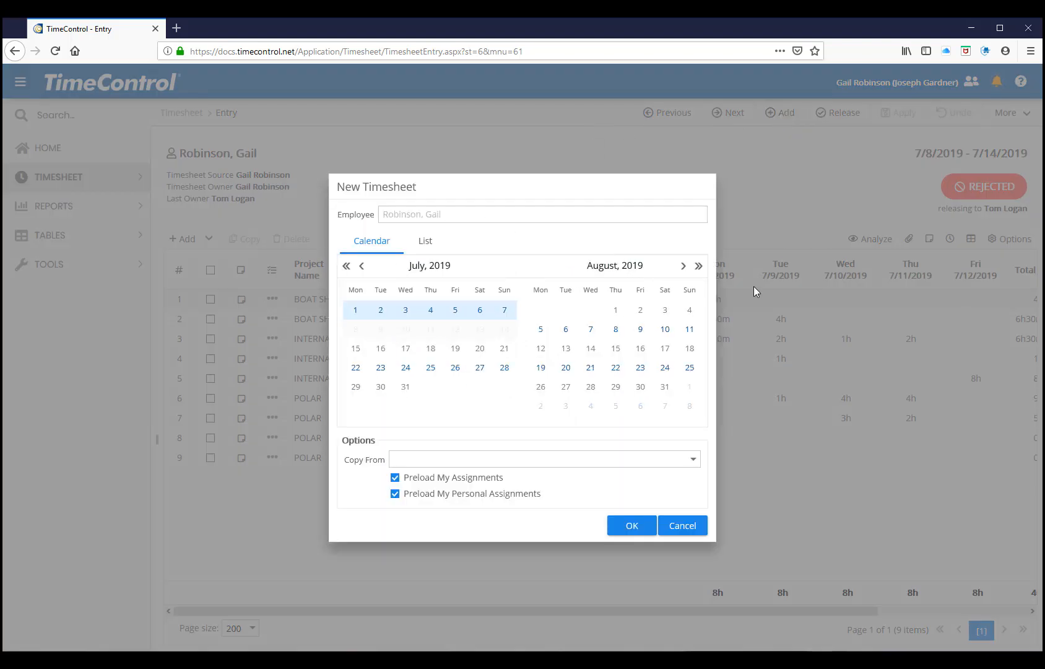
{"action": "left_click", "coordinate": [681, 268]}
{"action": "left_click", "coordinate": [605, 352]}
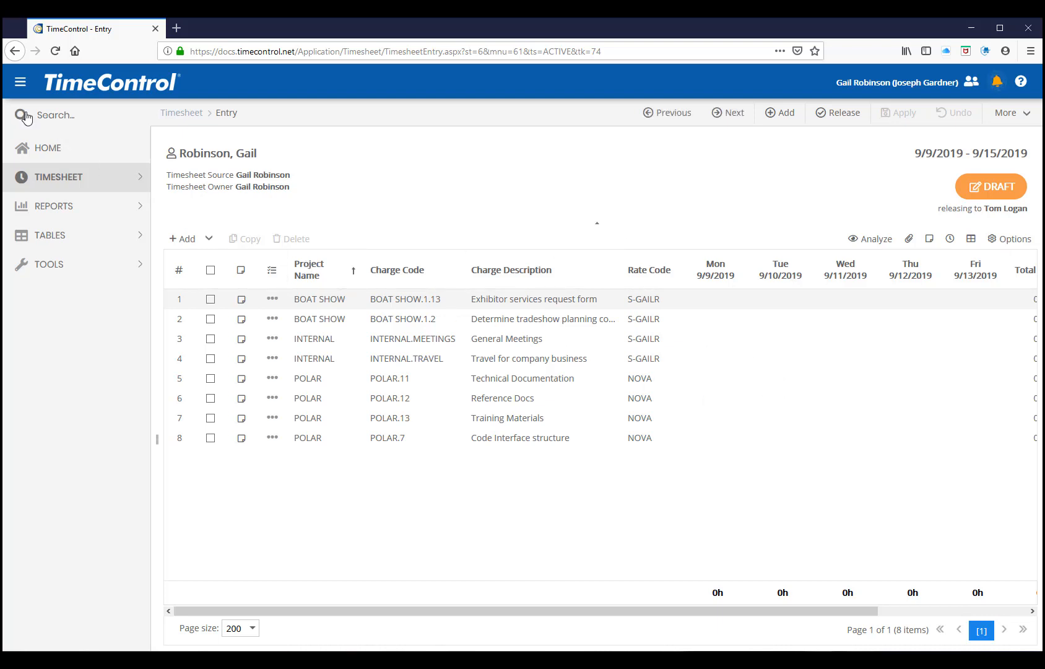
Enter 4 hours on Monday for POLAR.11 and POLAR.12, and 4 hours on Tuesday for POLAR.12 and POLAR.13
{"action": "left_click", "coordinate": [21, 82]}
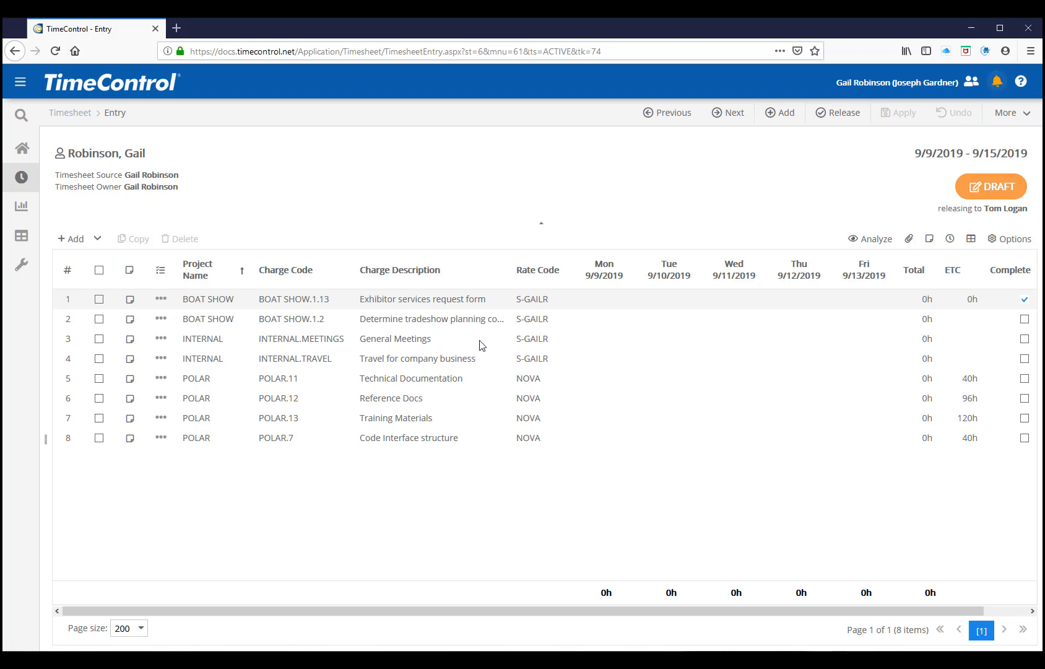
{"action": "left_click", "coordinate": [606, 382]}
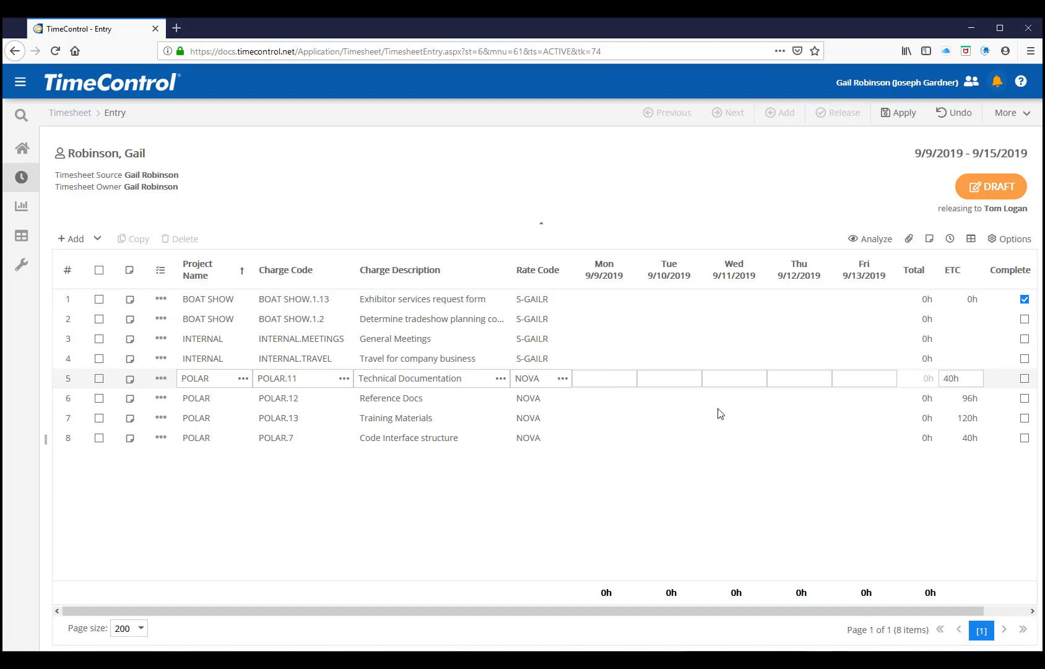
{"action": "type", "text": "4"}
{"action": "key", "text": "Return"}
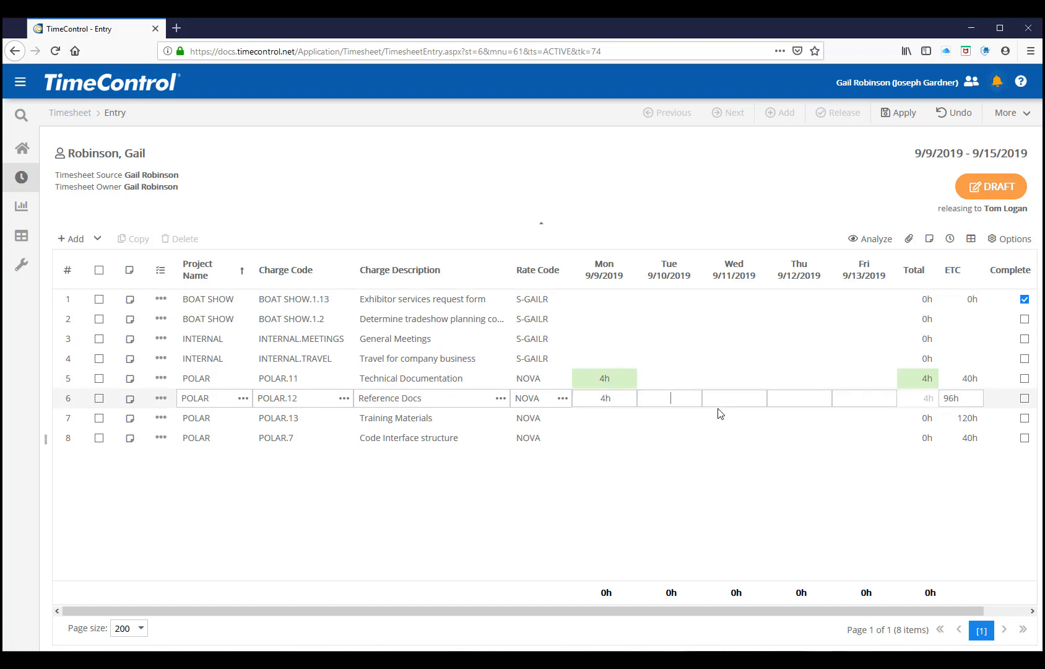
{"action": "key", "text": "Down"}
{"action": "type", "text": "4"}
{"action": "key", "text": "Down"}
{"action": "key", "text": "Up"}
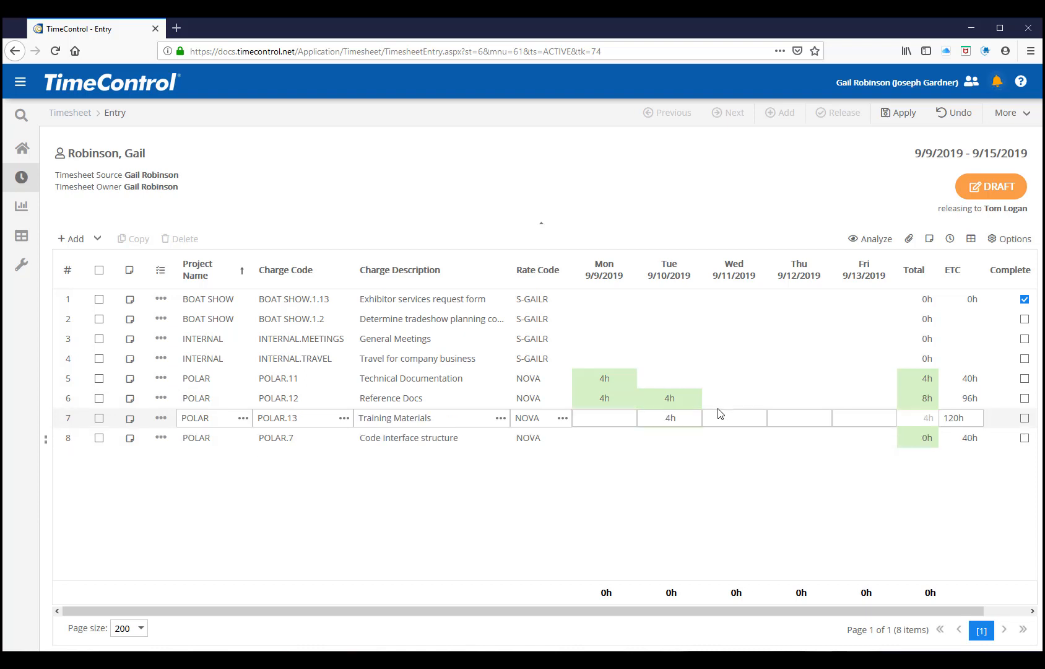
Enter 4 hours on both Wednesday and Thursday for BOAT SHOW.1.13 and BOAT SHOW.1.2
{"action": "key", "text": "Up"}
{"action": "key", "text": "Up"}
{"action": "key", "text": "Up"}
{"action": "key", "text": "Up"}
{"action": "key", "text": "Up"}
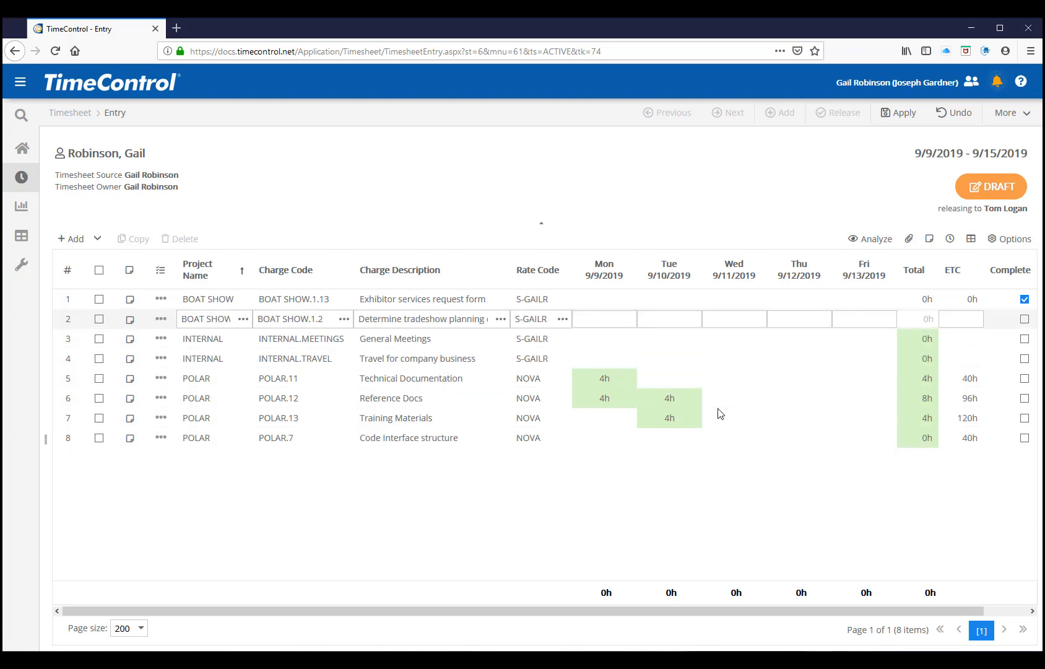
{"action": "key", "text": "Up"}
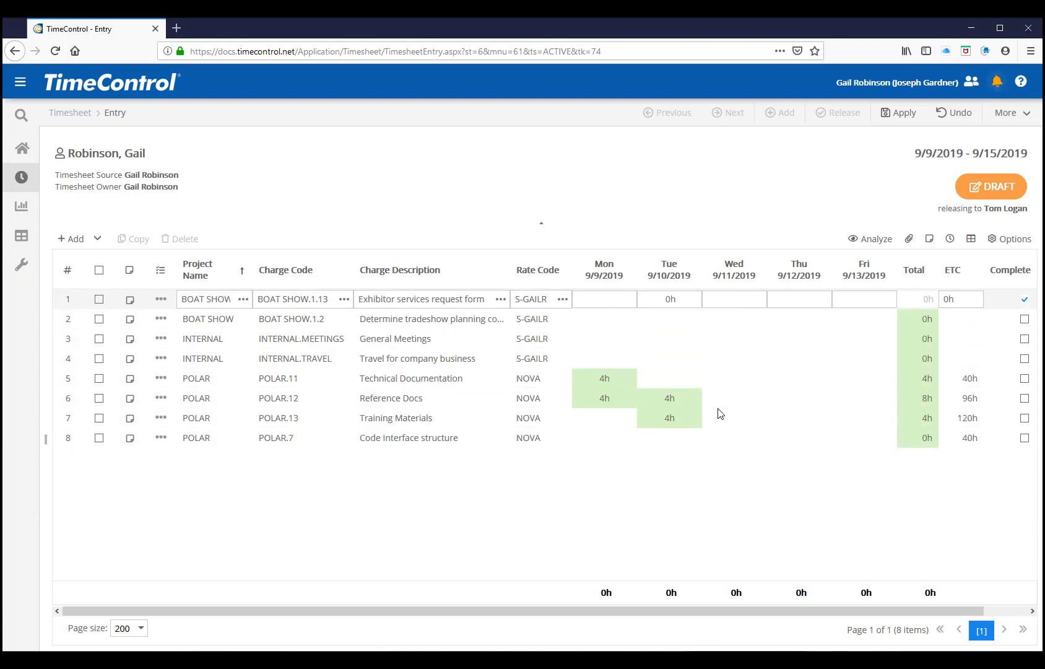
{"action": "type", "text": "4"}
{"action": "key", "text": "Down"}
{"action": "key", "text": "Tab"}
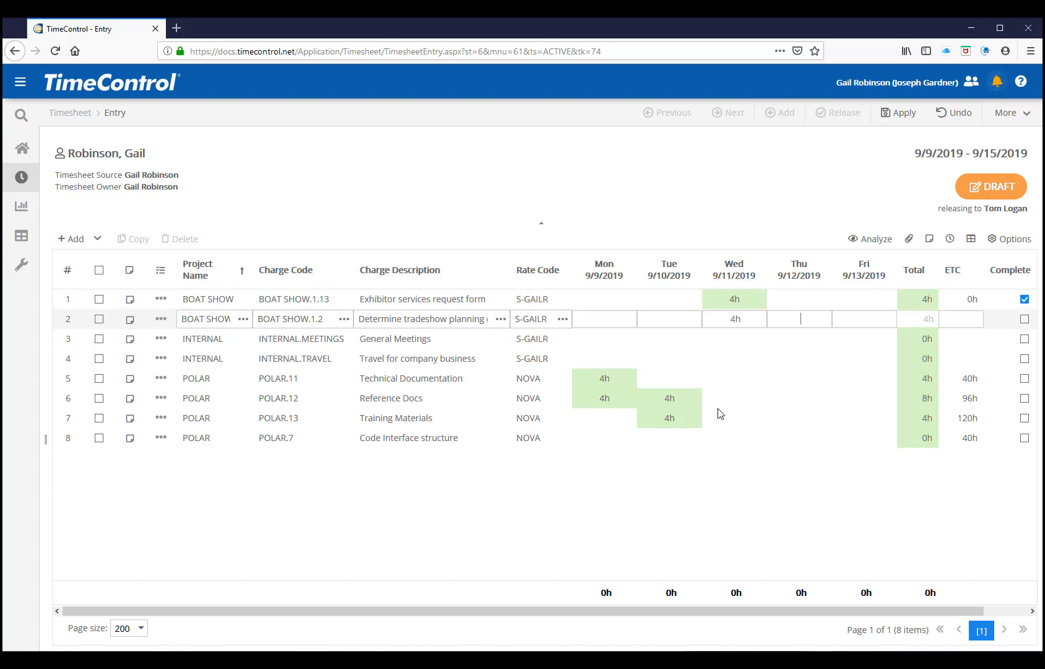
{"action": "key", "text": "Up"}
{"action": "type", "text": "4"}
{"action": "key", "text": "Down"}
{"action": "type", "text": "4"}
{"action": "key", "text": "Down"}
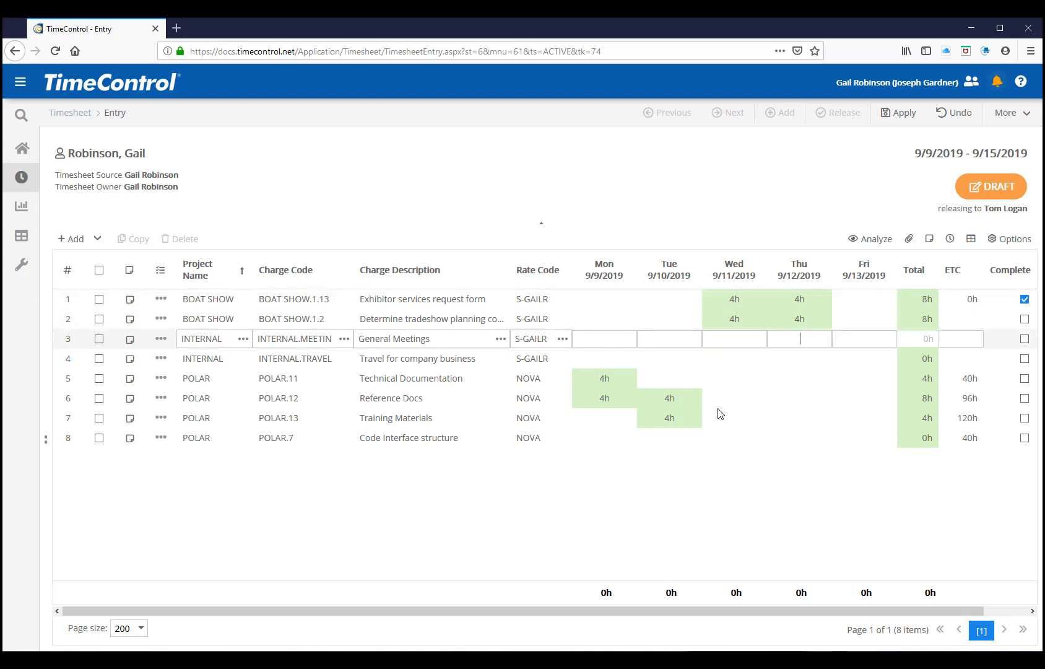
Enter 88 hours on Friday for INTERNAL.TRAVEL and save the timesheet
{"action": "key", "text": "Down"}
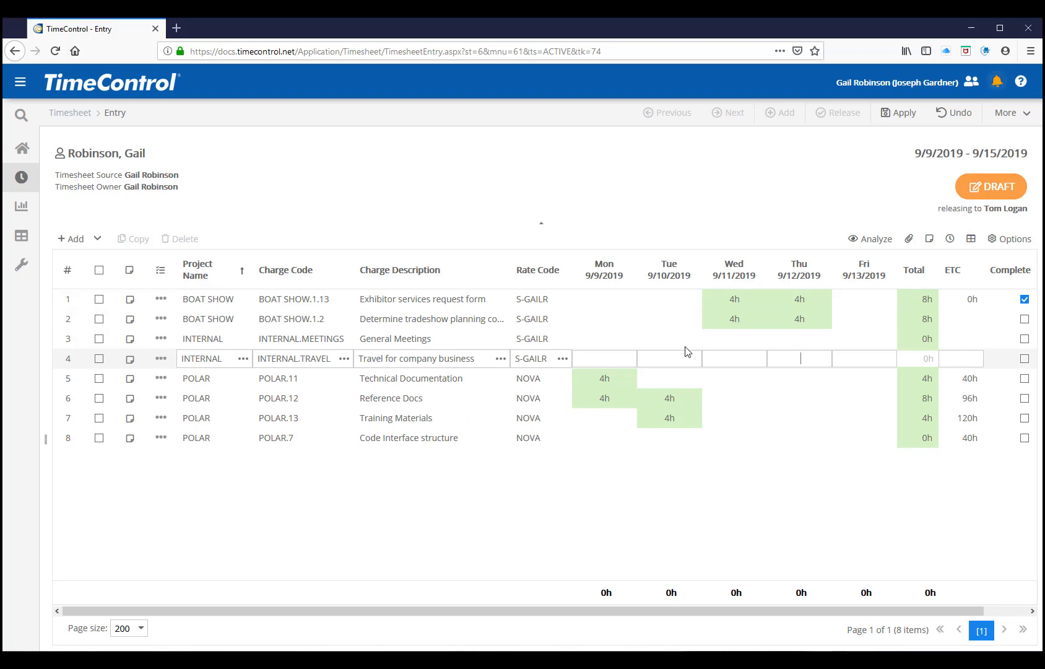
{"action": "left_click", "coordinate": [868, 360]}
{"action": "type", "text": "88"}
{"action": "key", "text": "Tab"}
{"action": "left_click", "coordinate": [902, 113]}
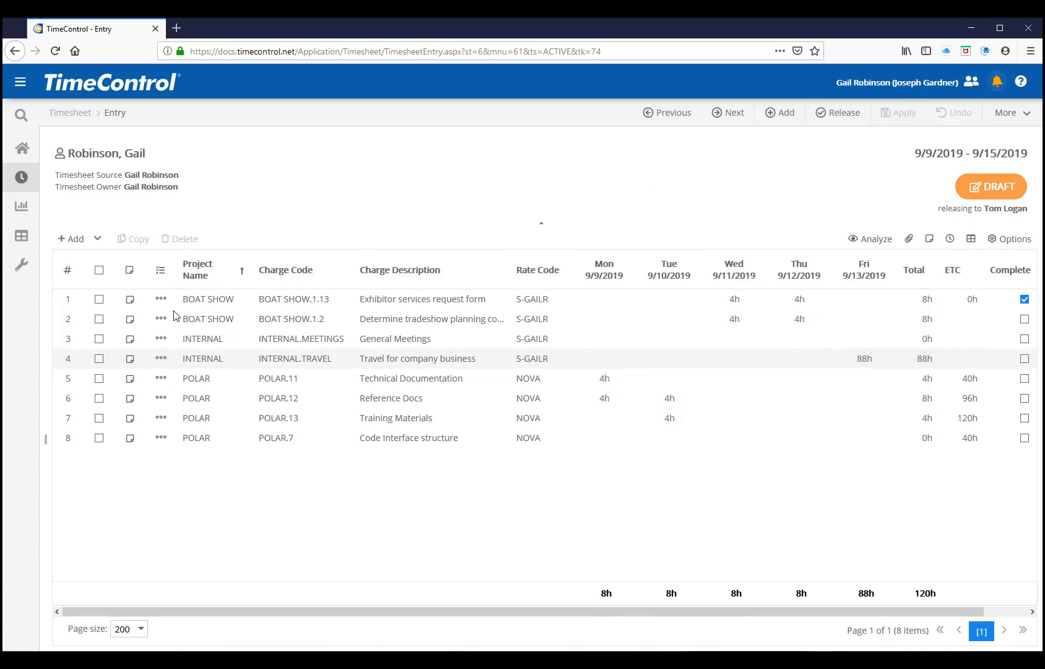
{"action": "left_click", "coordinate": [161, 359]}
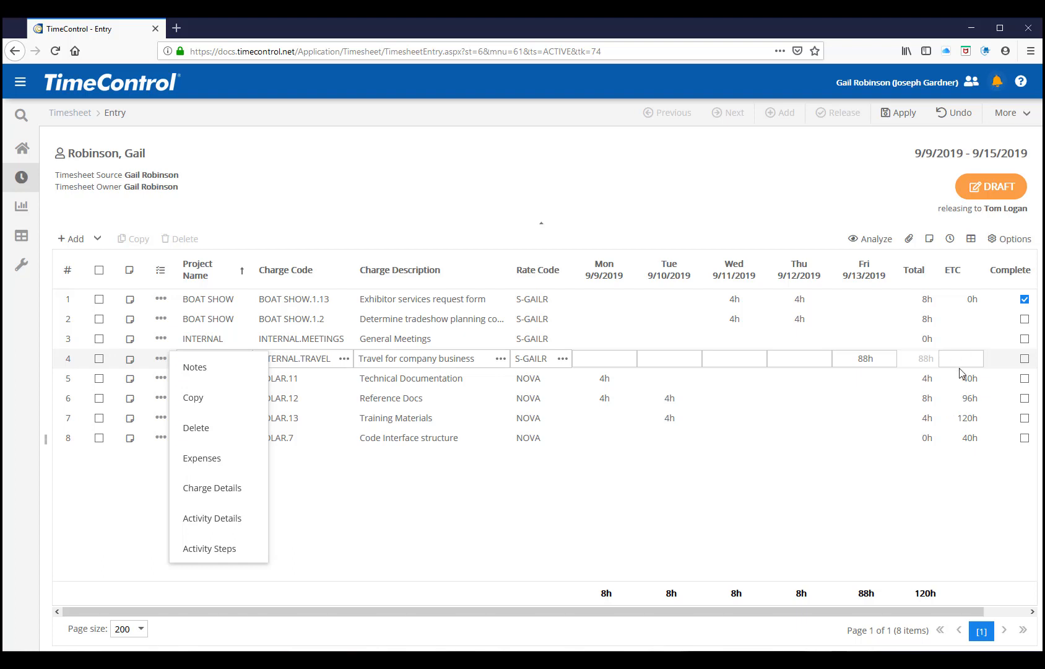
{"action": "left_click", "coordinate": [720, 492]}
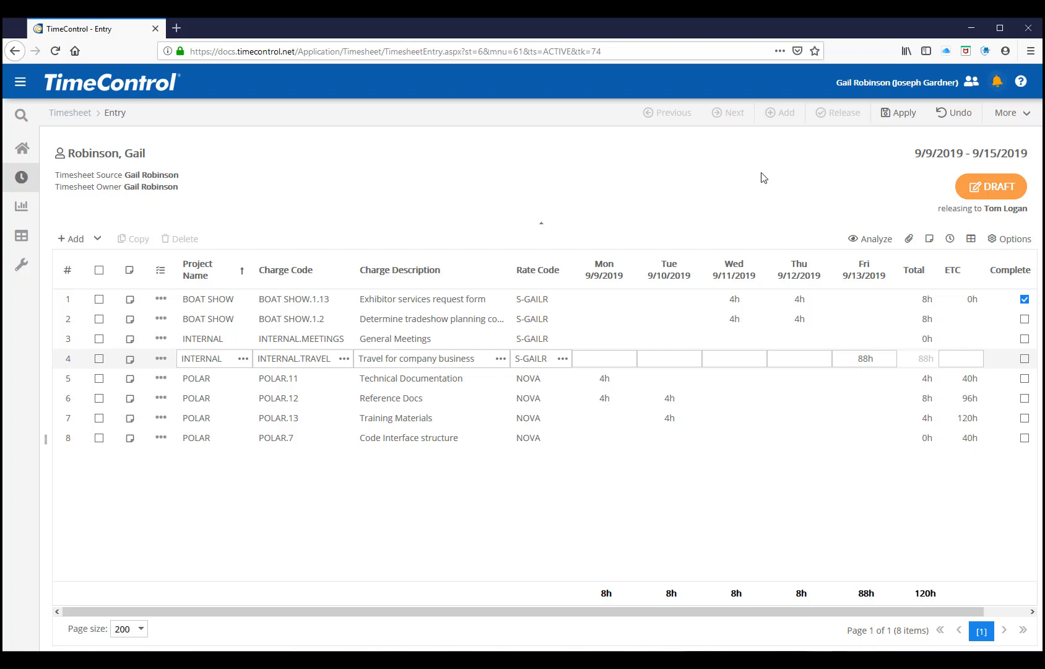
{"action": "left_click", "coordinate": [897, 115]}
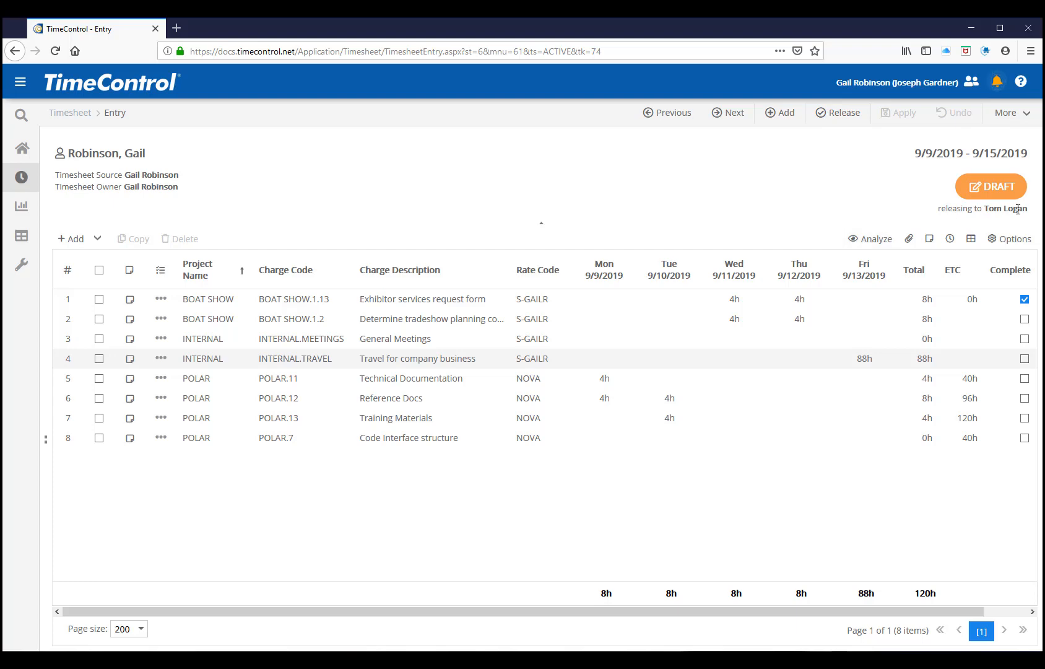
Try to release the 9/9/2019 - 9/15/2019 timesheet to its approver
{"action": "left_click", "coordinate": [830, 126]}
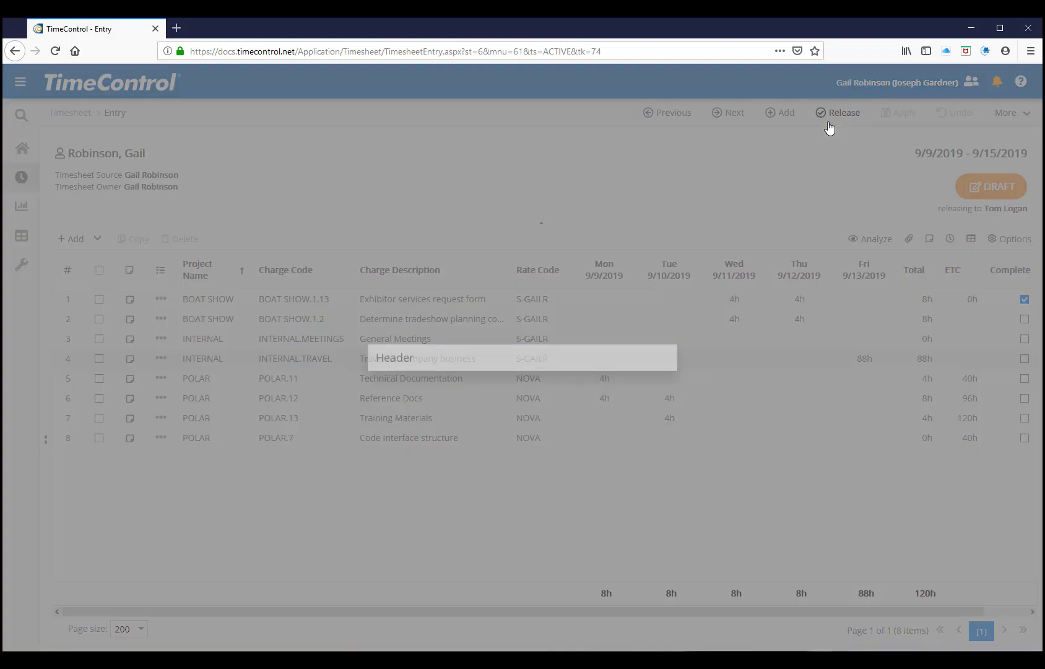
{"action": "left_click", "coordinate": [593, 395]}
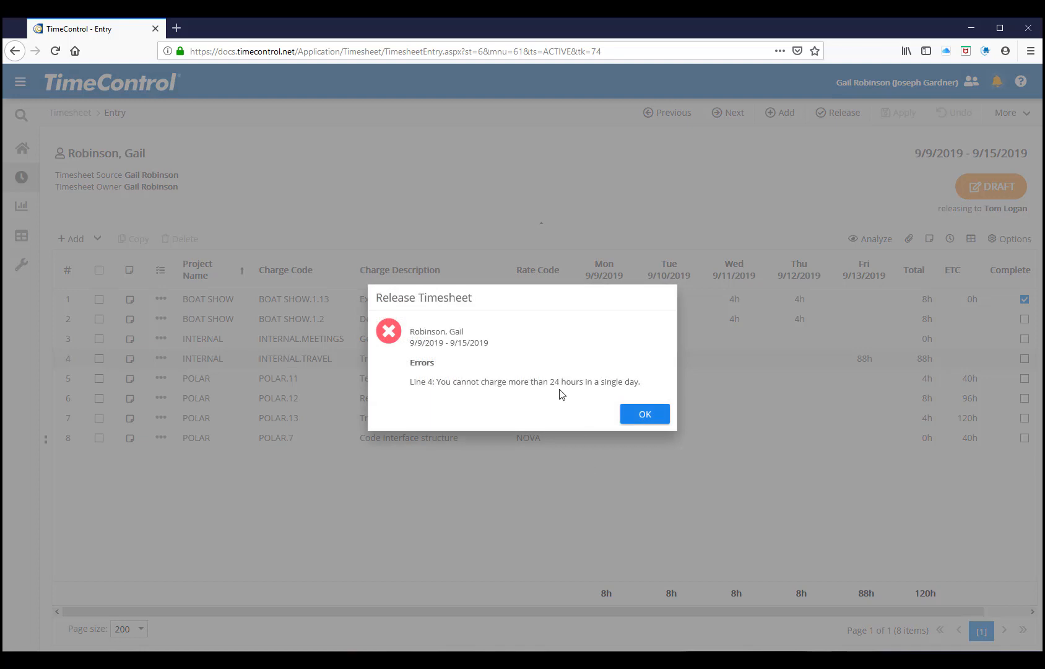
{"action": "left_click", "coordinate": [644, 415]}
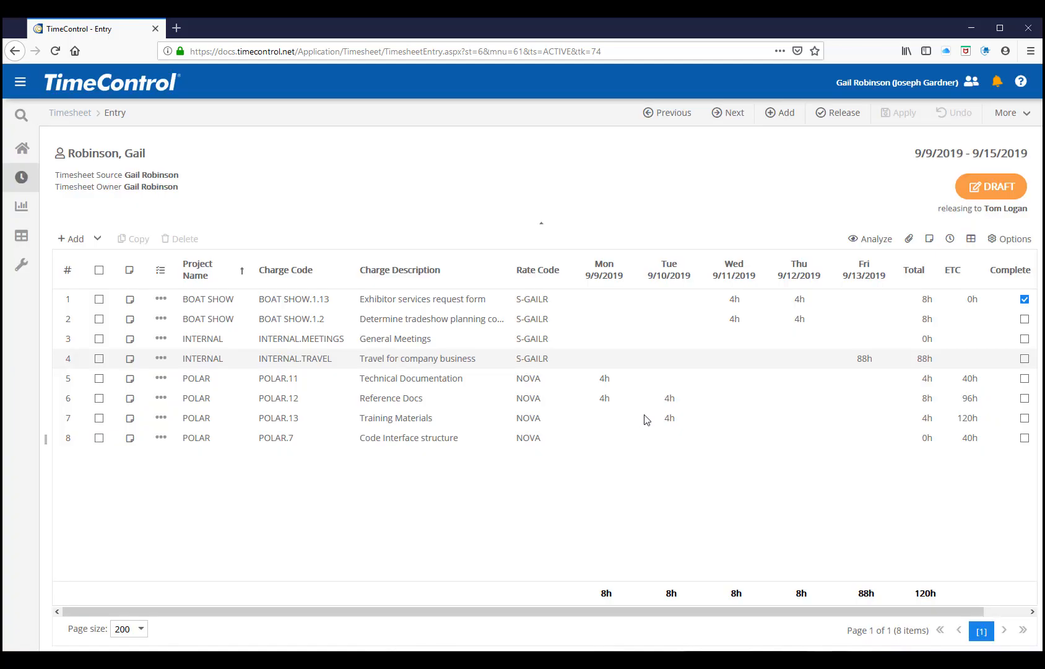
Set the Friday hours for INTERNAL.TRAVEL to 8h and save the timesheet
{"action": "left_click", "coordinate": [859, 367]}
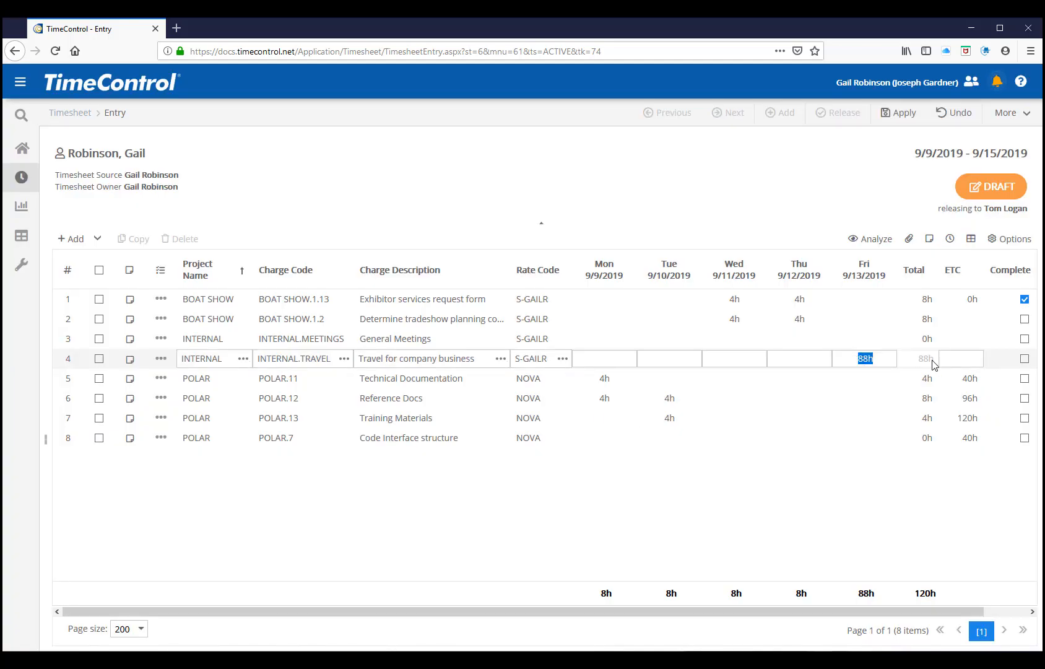
{"action": "key", "text": "Left"}
{"action": "key", "text": "Delete"}
{"action": "left_click", "coordinate": [901, 122]}
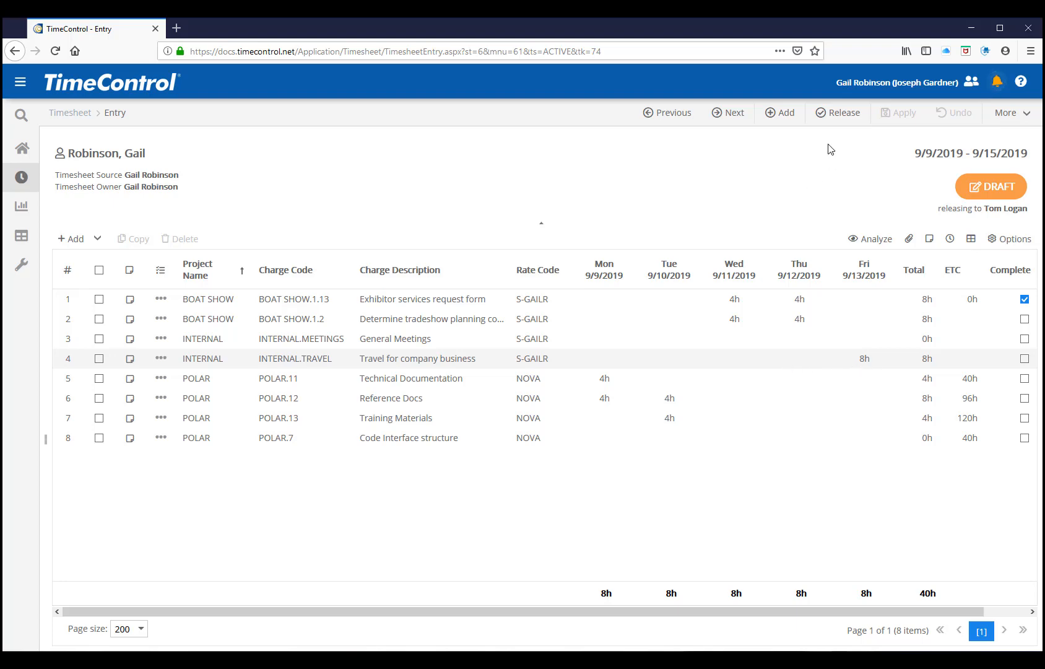
Release the 9/9/2019 - 9/15/2019 timesheet to its approver without sending a release notification
{"action": "left_click", "coordinate": [830, 117]}
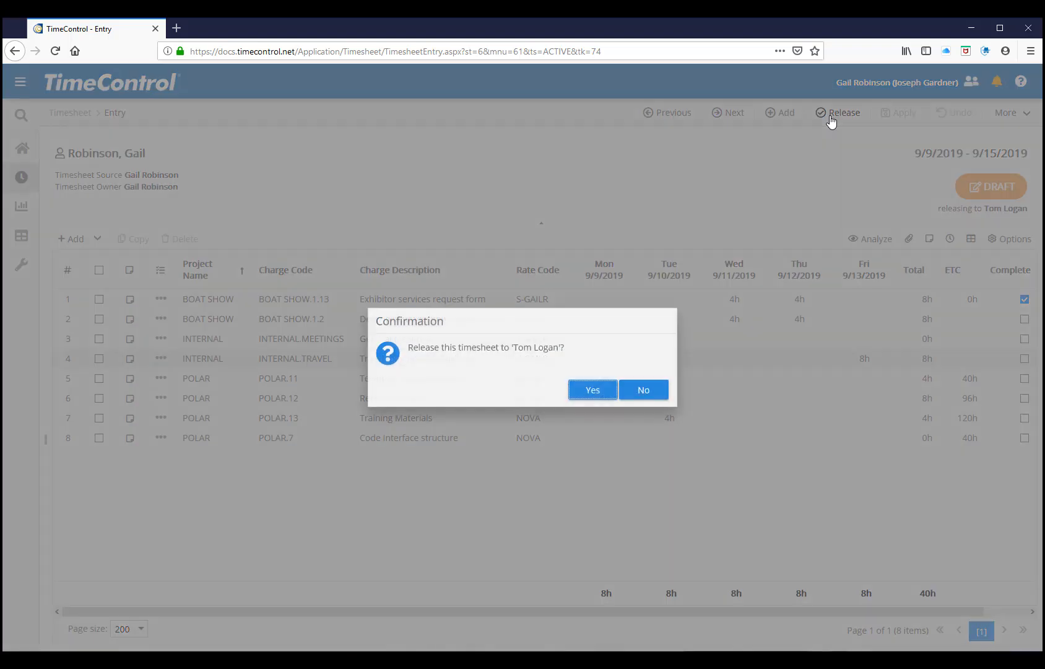
{"action": "left_click", "coordinate": [583, 395]}
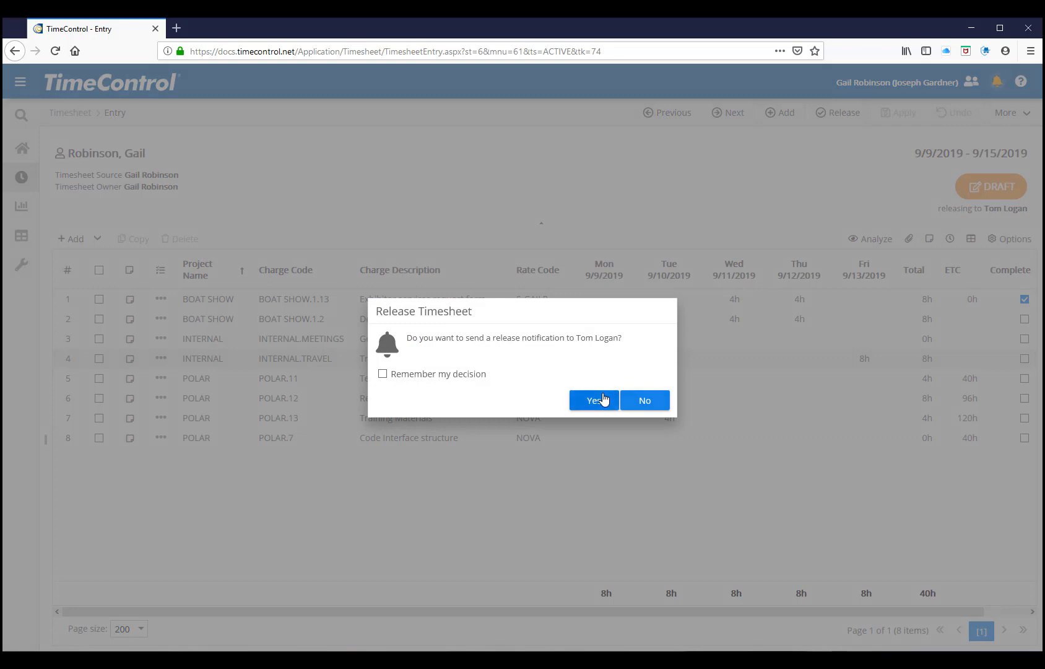
{"action": "left_click", "coordinate": [646, 401]}
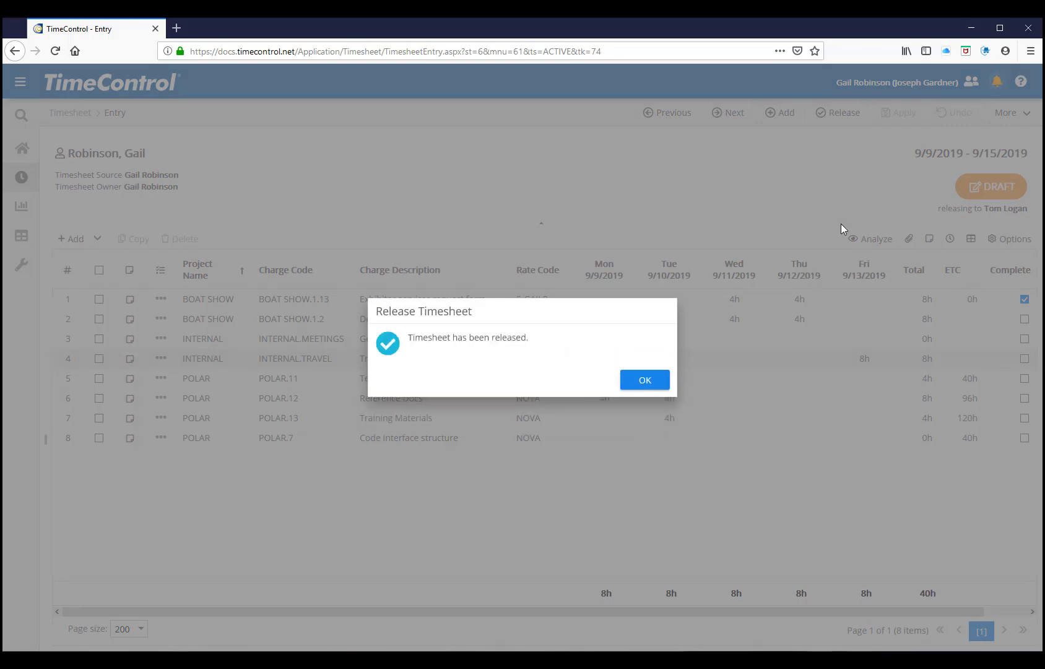
{"action": "left_click", "coordinate": [645, 380]}
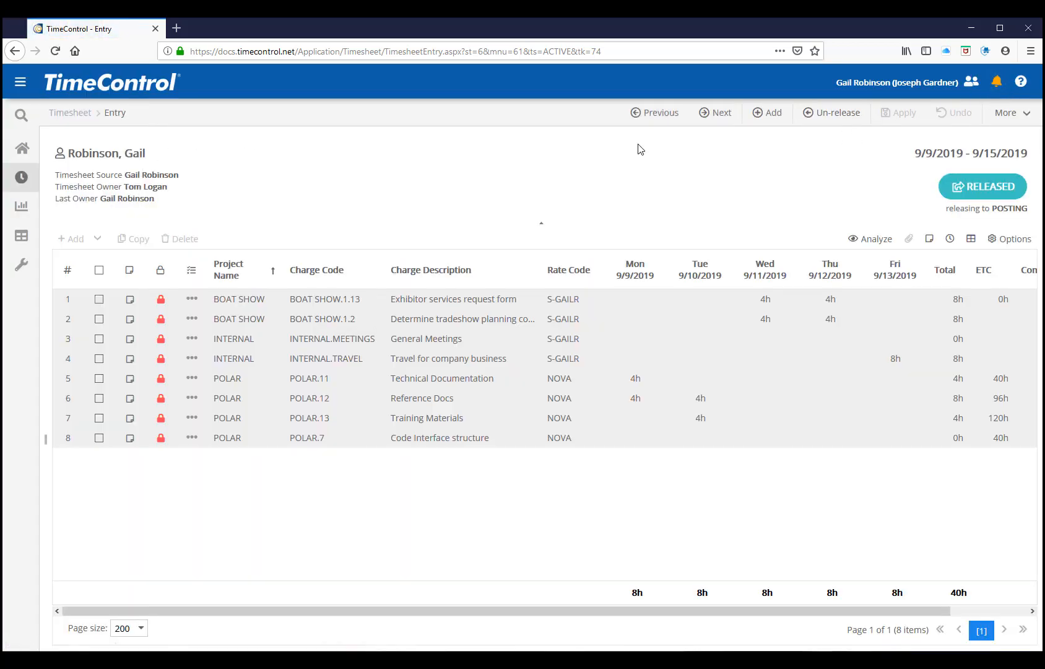
{"action": "left_click", "coordinate": [1000, 84]}
{"action": "left_click", "coordinate": [667, 181]}
{"action": "left_click_drag", "start_coordinate": [167, 189], "coordinate": [61, 186]}
{"action": "left_click", "coordinate": [174, 199]}
Open the TimeRequest list and expand the navigation sidebar
{"action": "left_click", "coordinate": [24, 178]}
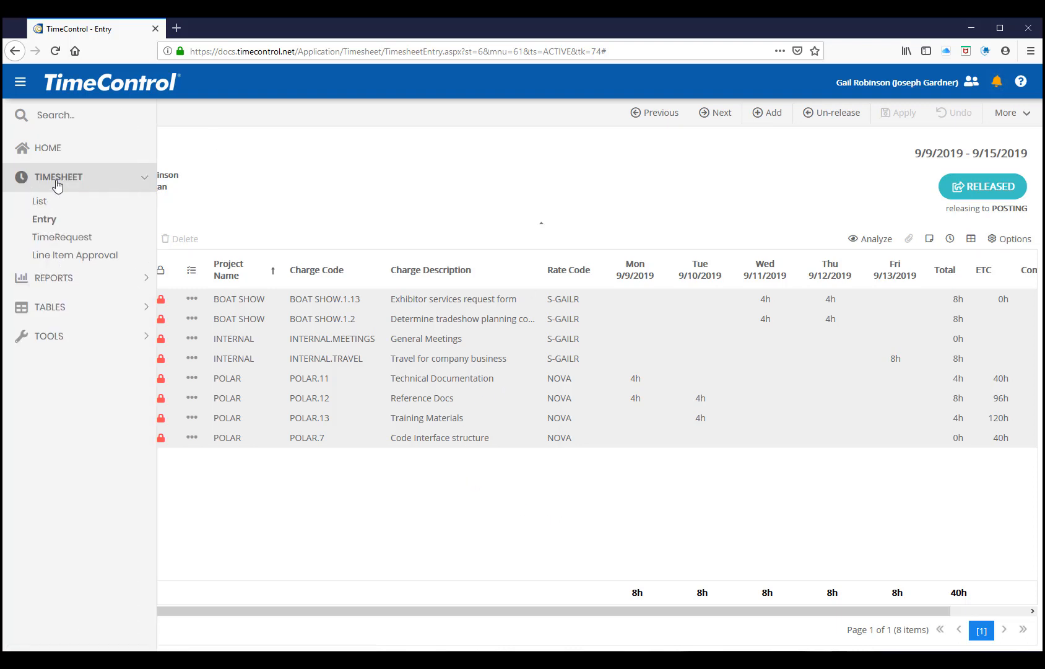
{"action": "left_click", "coordinate": [78, 239]}
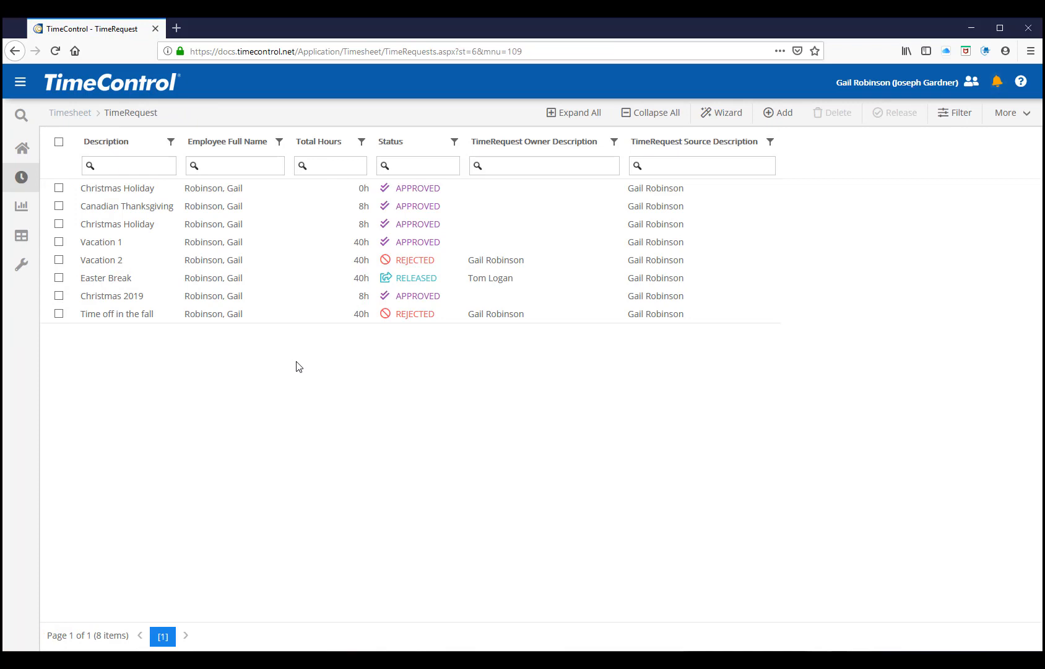
{"action": "left_click", "coordinate": [21, 82]}
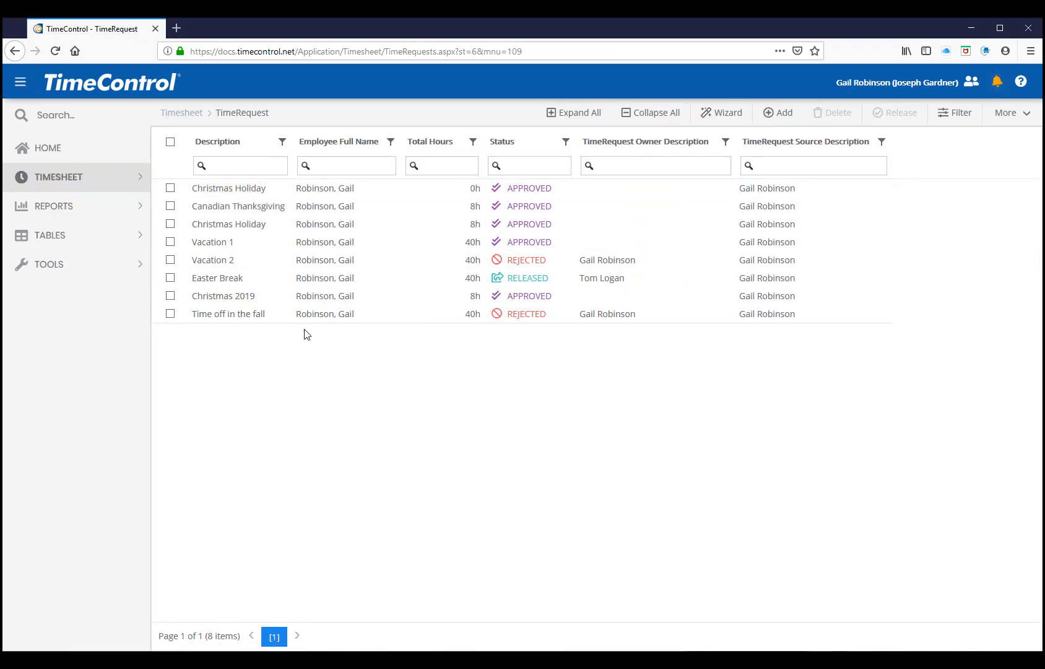
Start a new time request with the description "Annual Vacation Schedule"
{"action": "left_click", "coordinate": [780, 117]}
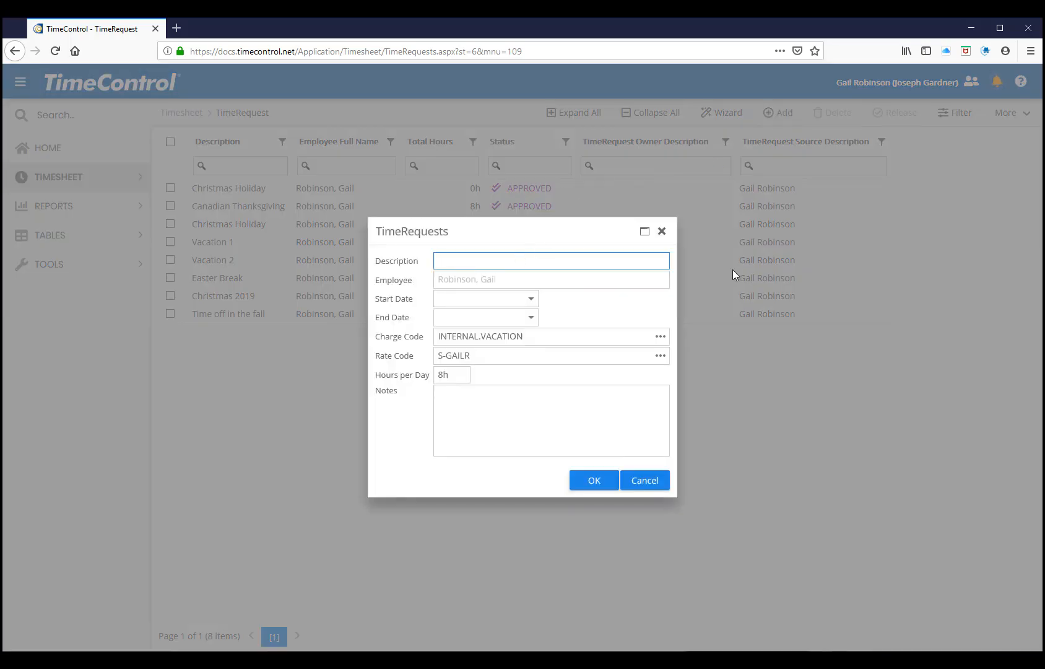
{"action": "type", "text": "Annual Vacation Schedule"}
{"action": "key", "text": "Tab"}
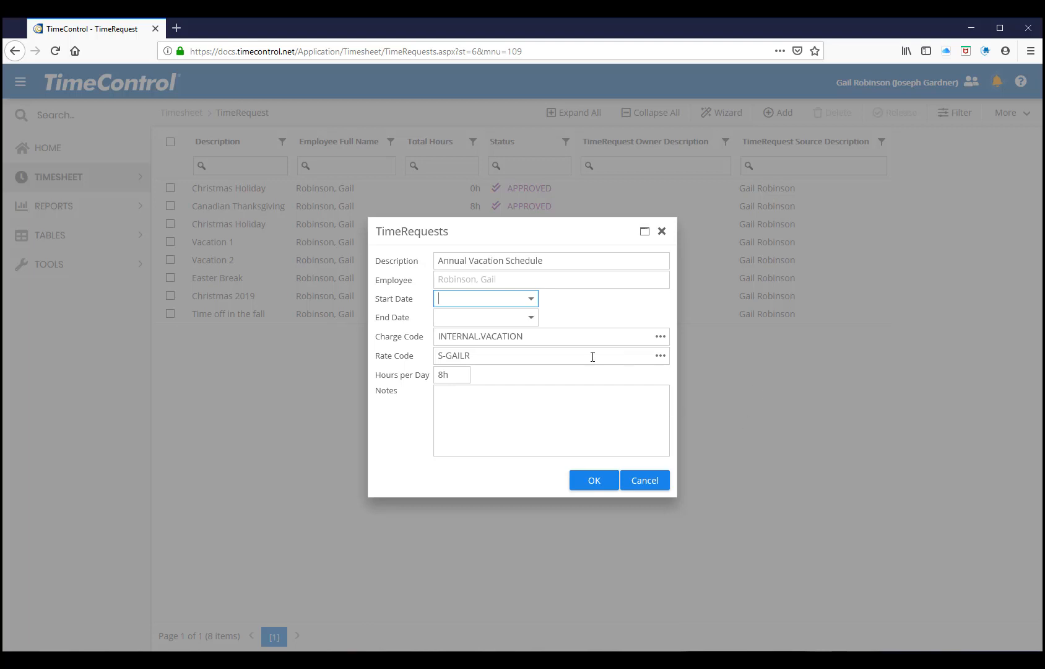
Set the start date of the Annual Vacation Schedule request to 1/13/2020
{"action": "left_click", "coordinate": [532, 299]}
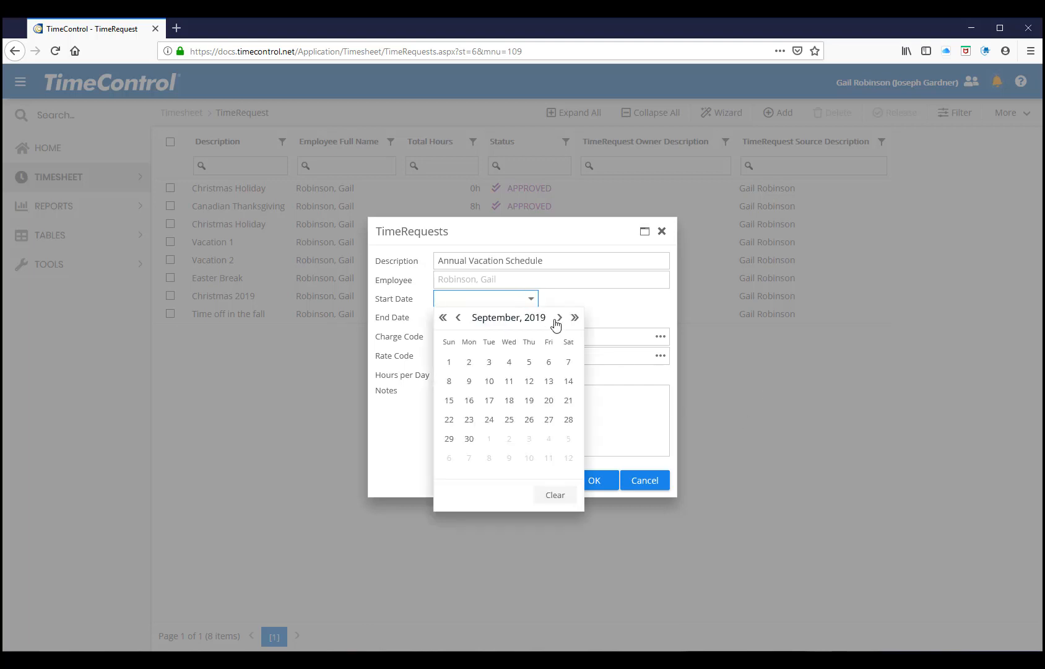
{"action": "left_click", "coordinate": [557, 320]}
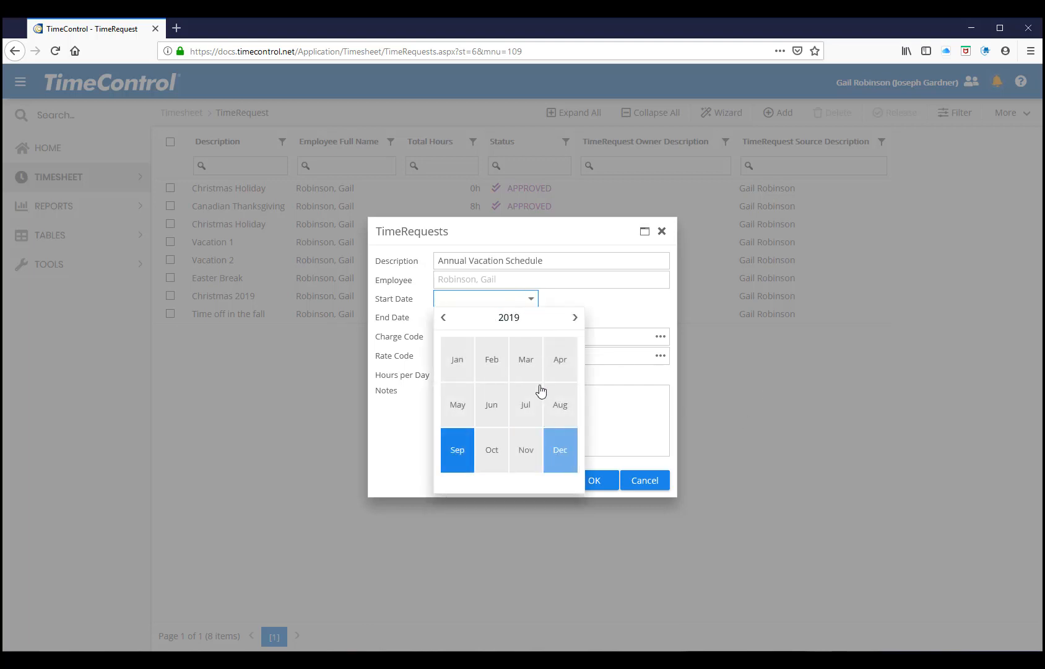
{"action": "left_click", "coordinate": [468, 378]}
{"action": "left_click", "coordinate": [531, 318]}
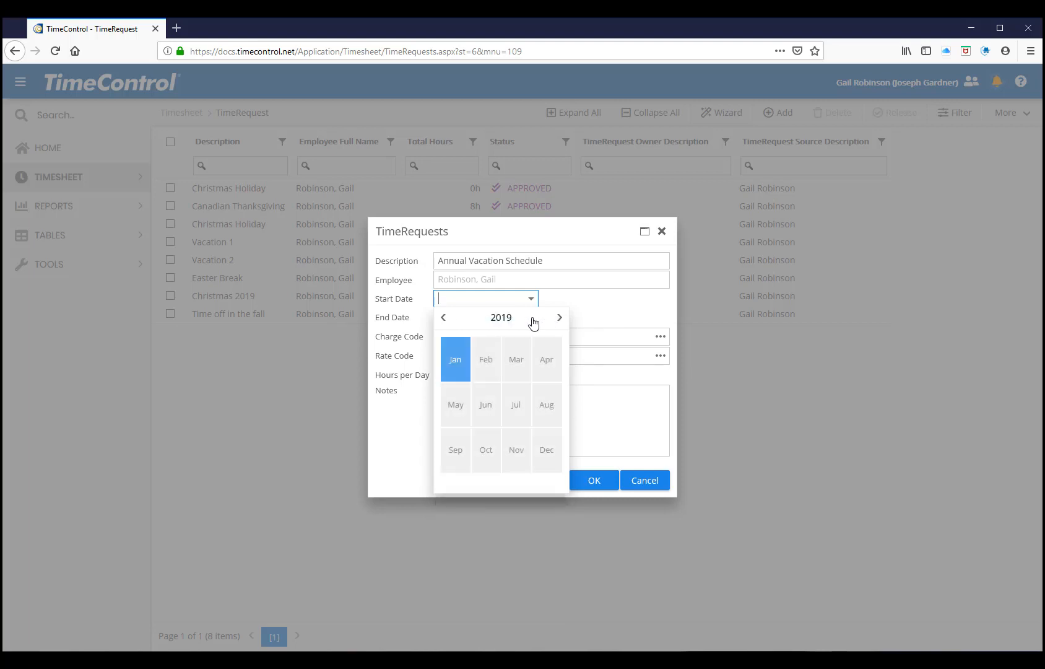
{"action": "left_click", "coordinate": [502, 318]}
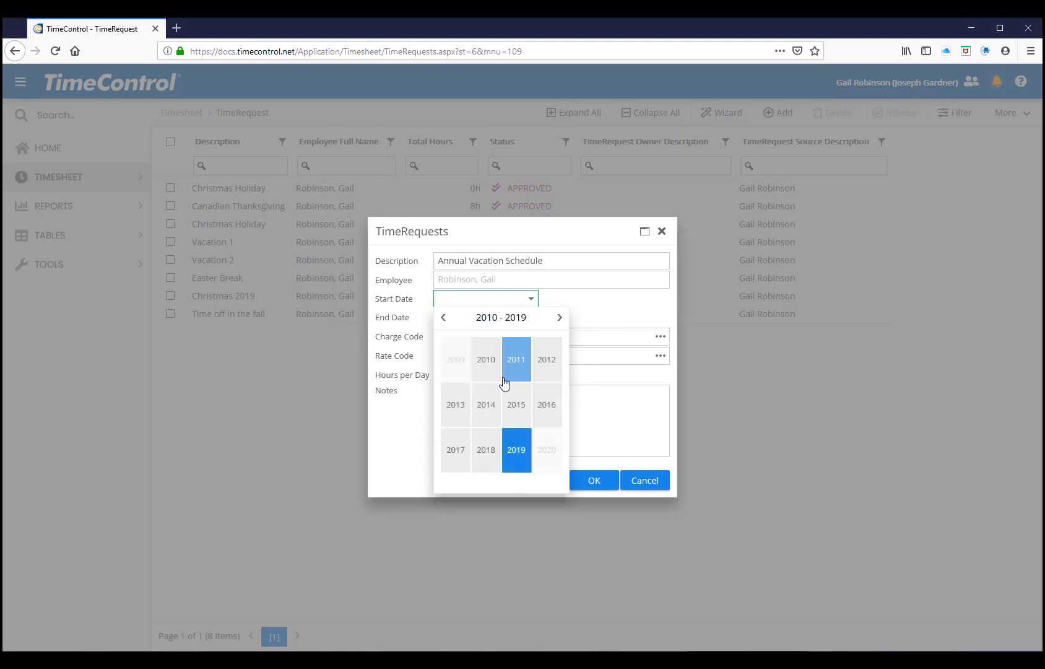
{"action": "left_click", "coordinate": [543, 452]}
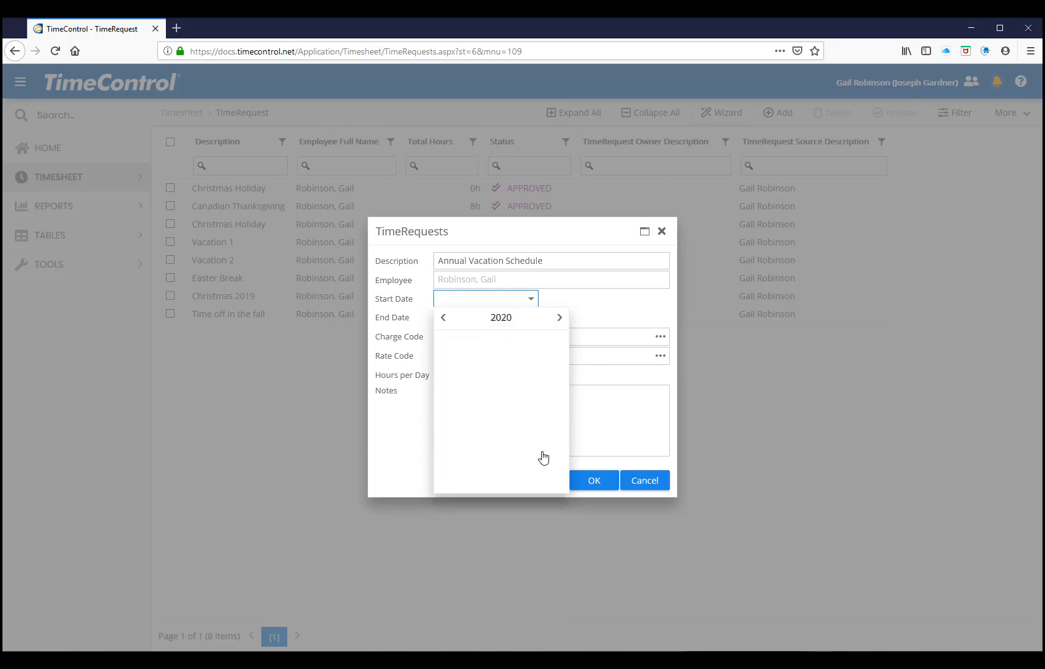
{"action": "left_click", "coordinate": [461, 366]}
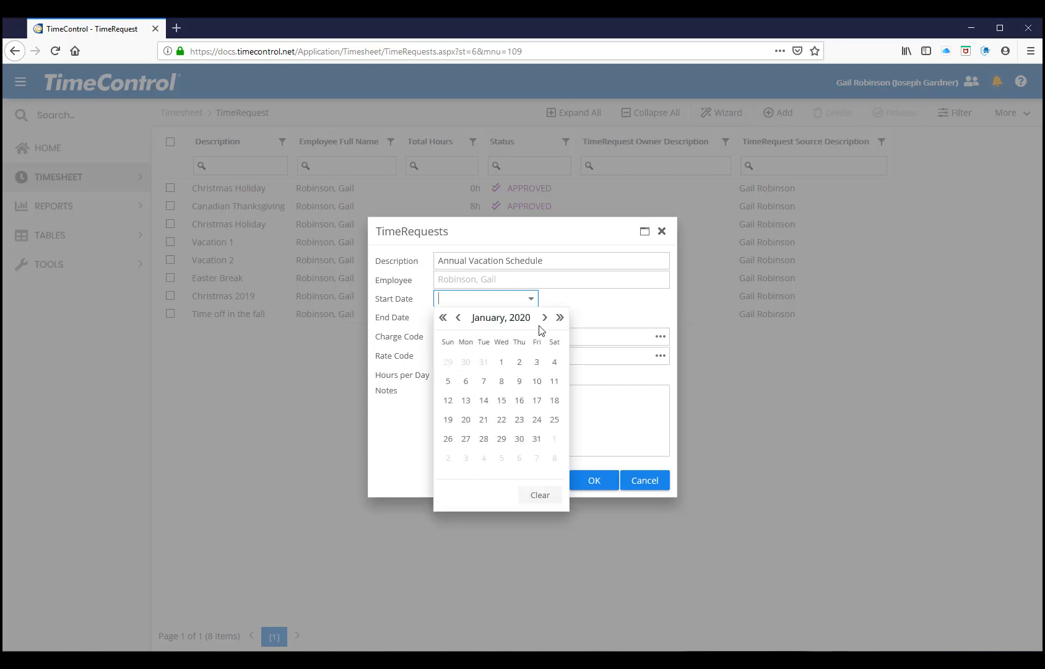
{"action": "left_click", "coordinate": [465, 401]}
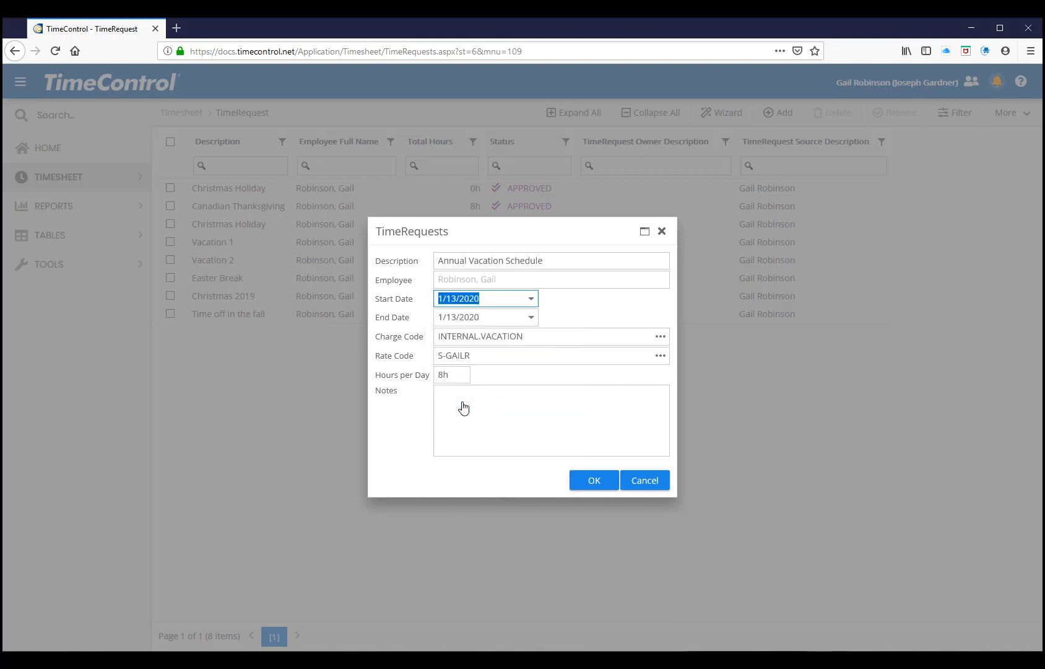
Set the request's end date to 1/17/2020, create the request, and close its generated daily lines
{"action": "left_click", "coordinate": [530, 316]}
{"action": "left_click", "coordinate": [536, 419]}
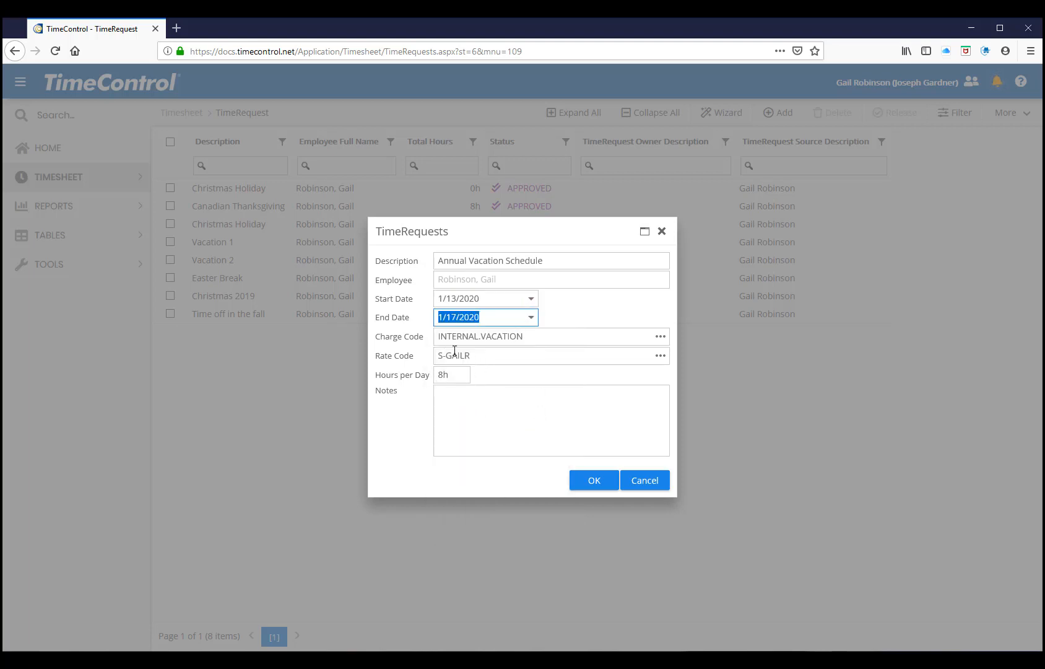
{"action": "left_click", "coordinate": [582, 484]}
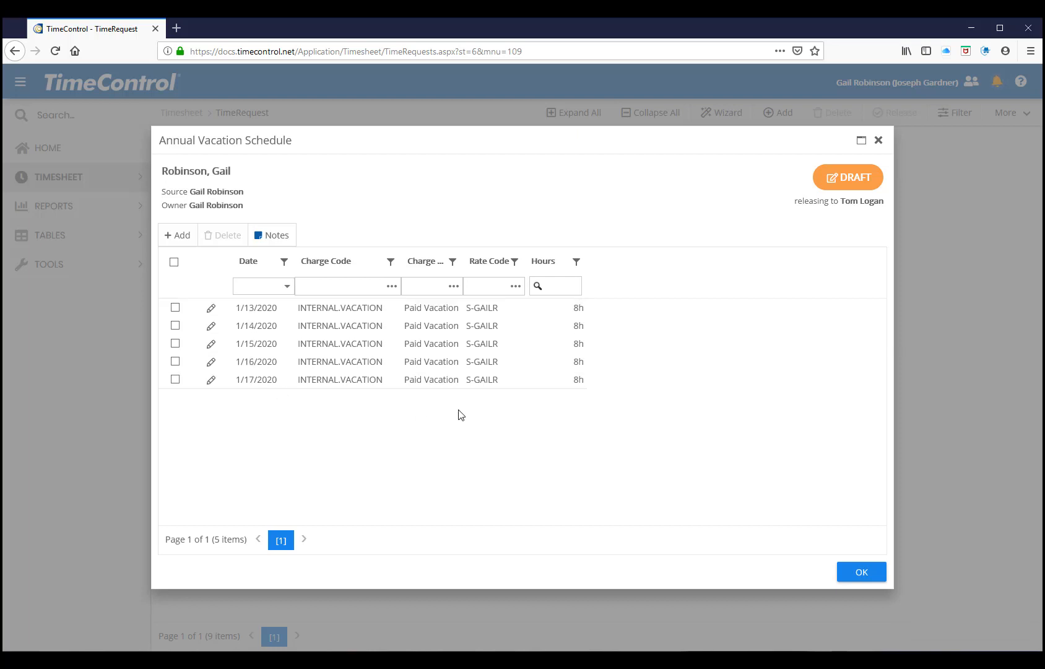
{"action": "left_click", "coordinate": [863, 573]}
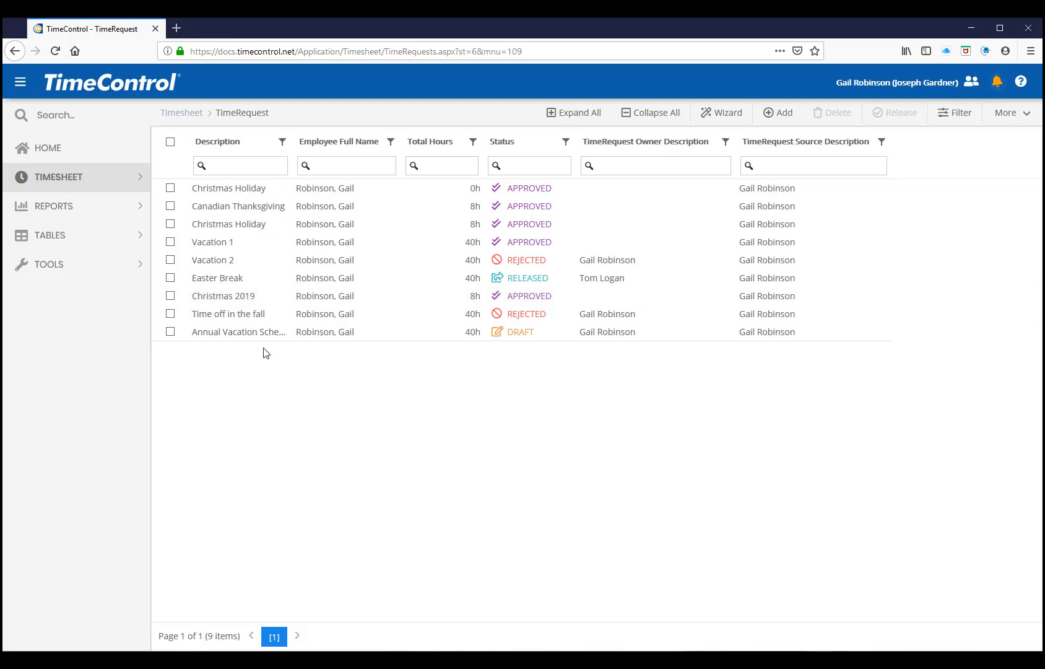
{"action": "left_click", "coordinate": [171, 331]}
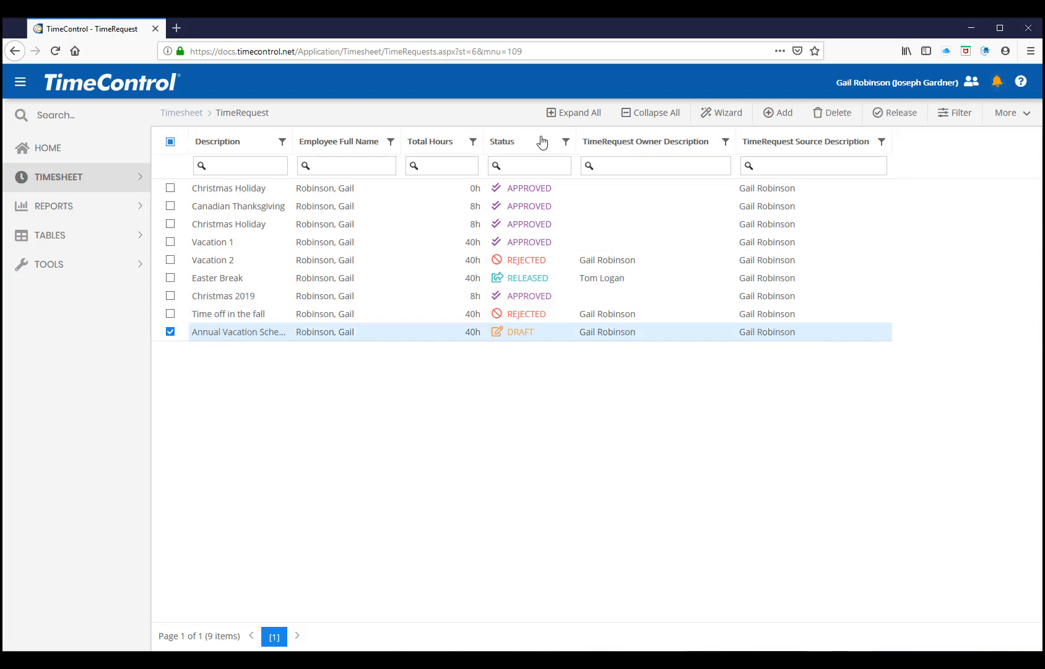
{"action": "left_click", "coordinate": [873, 113]}
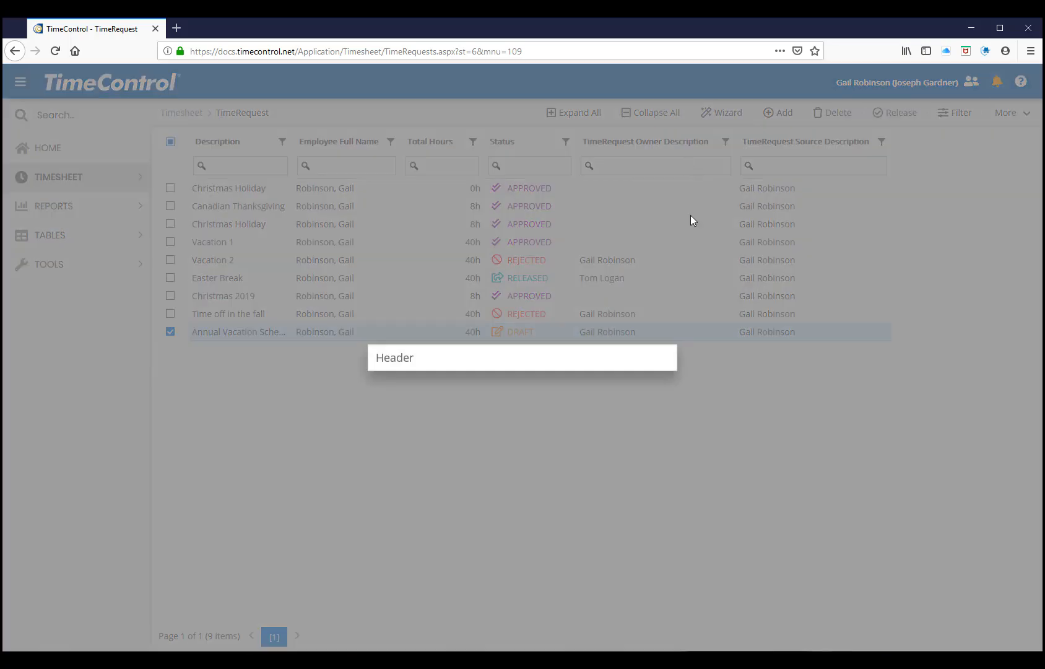
{"action": "left_click", "coordinate": [589, 394]}
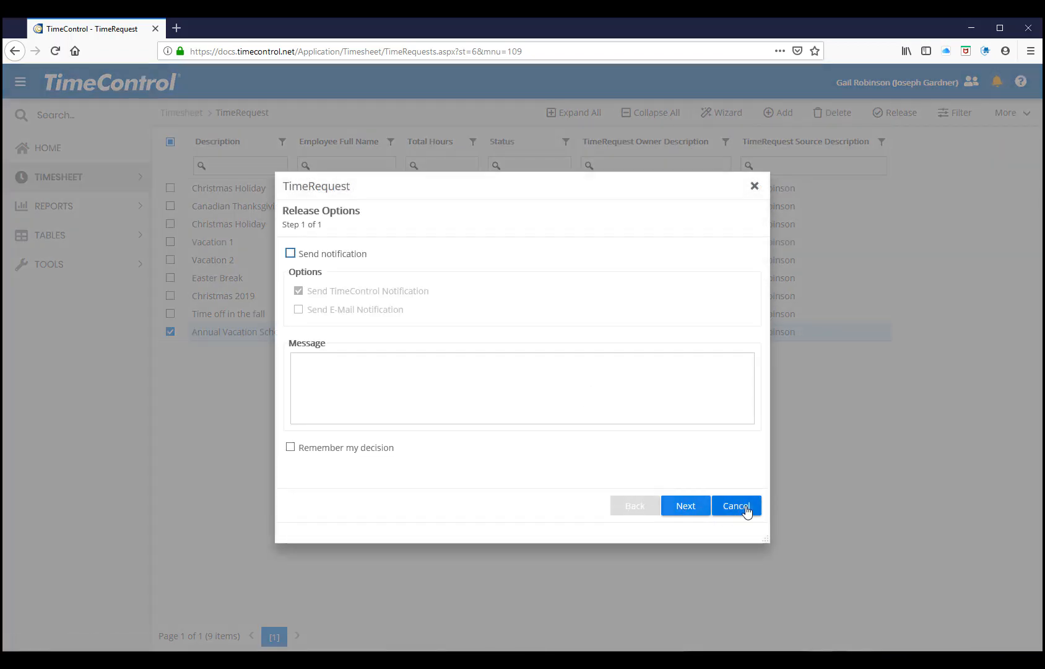
{"action": "left_click", "coordinate": [736, 506]}
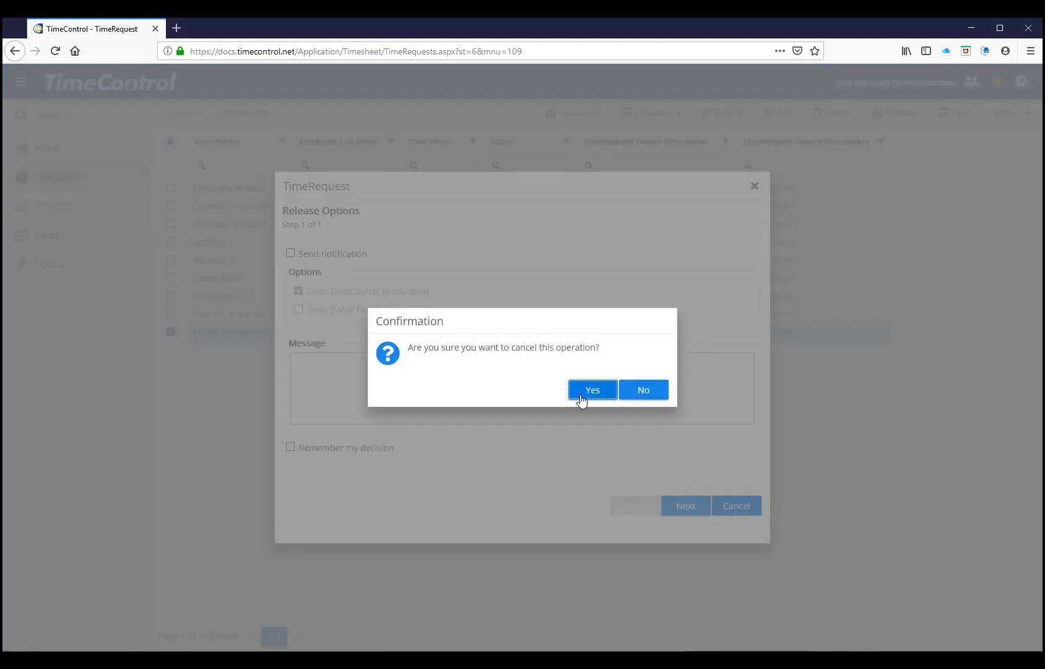
{"action": "left_click", "coordinate": [584, 393]}
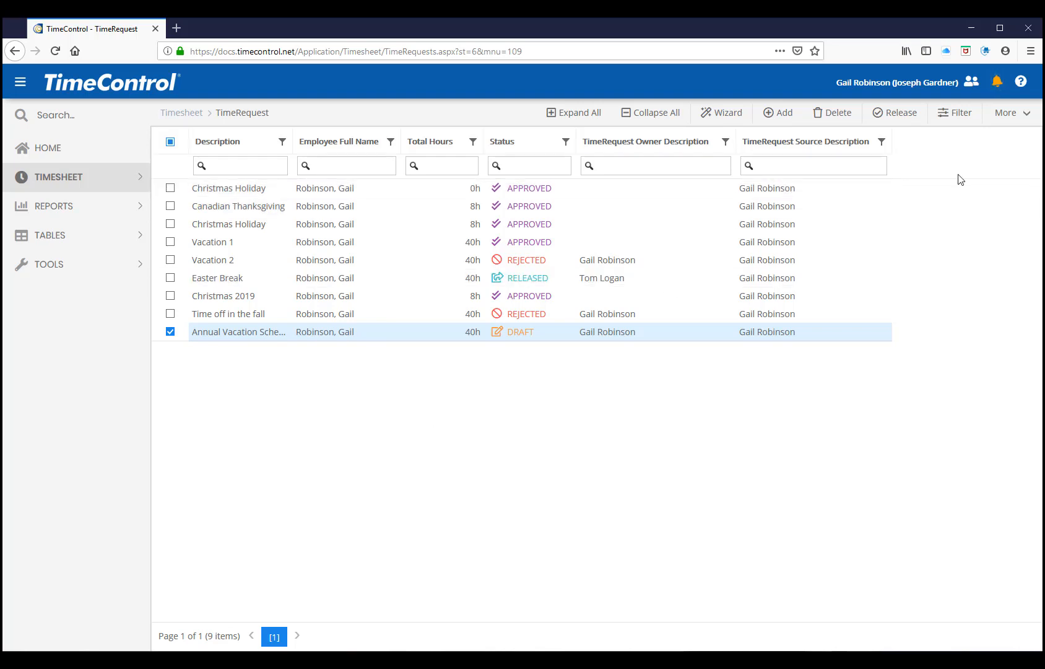
Switch from the alternate user back to the administrator's own account and open the Home dashboard
{"action": "left_click", "coordinate": [926, 81]}
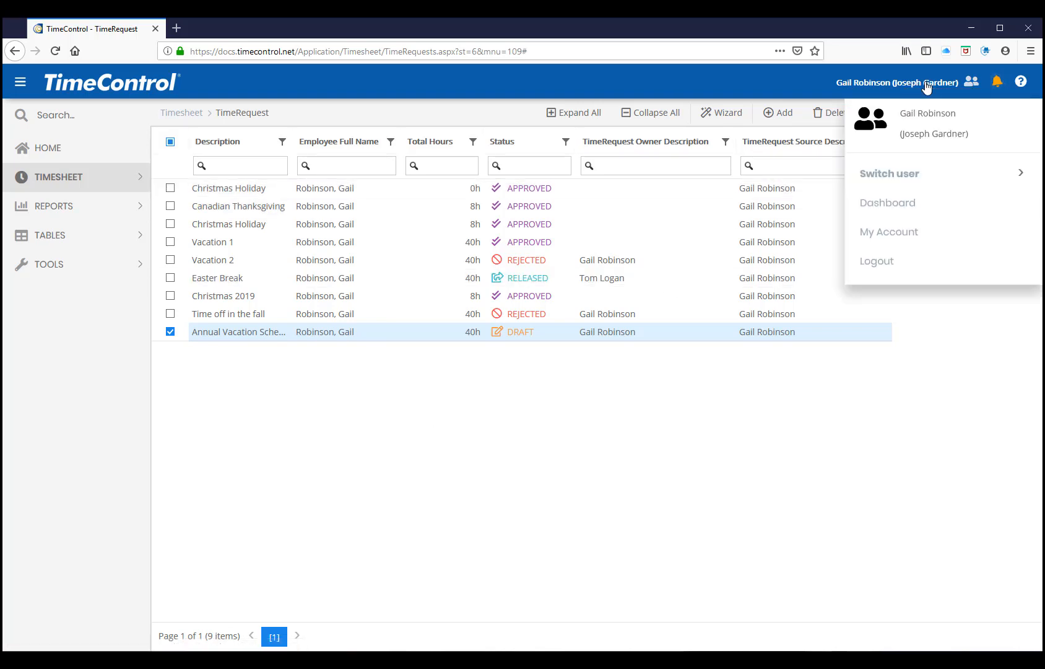
{"action": "mouse_move", "coordinate": [893, 177]}
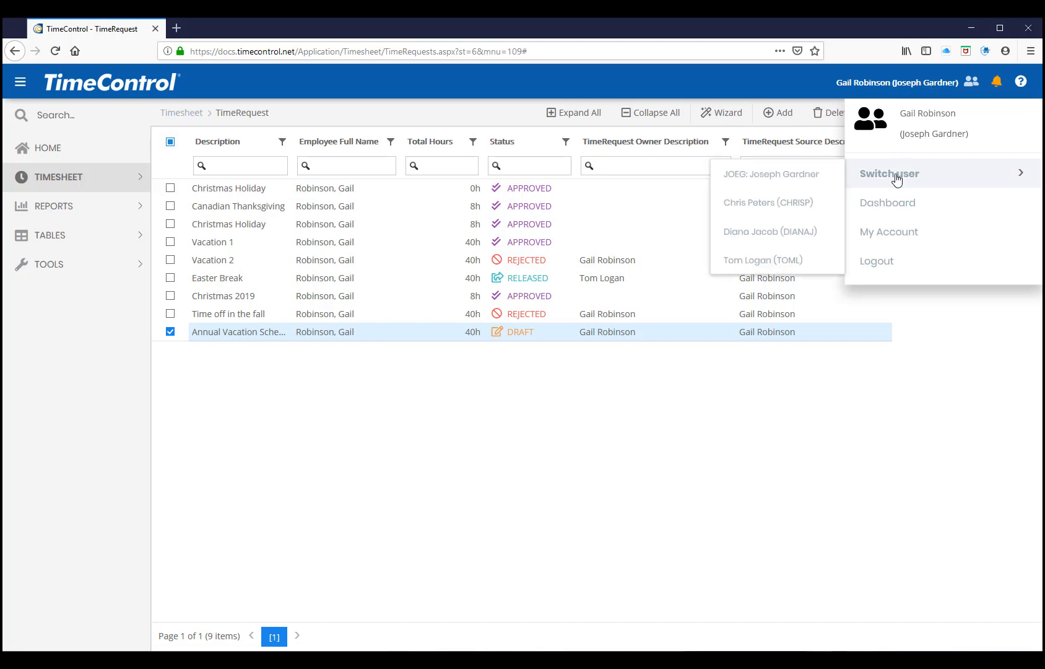
{"action": "left_click", "coordinate": [741, 177]}
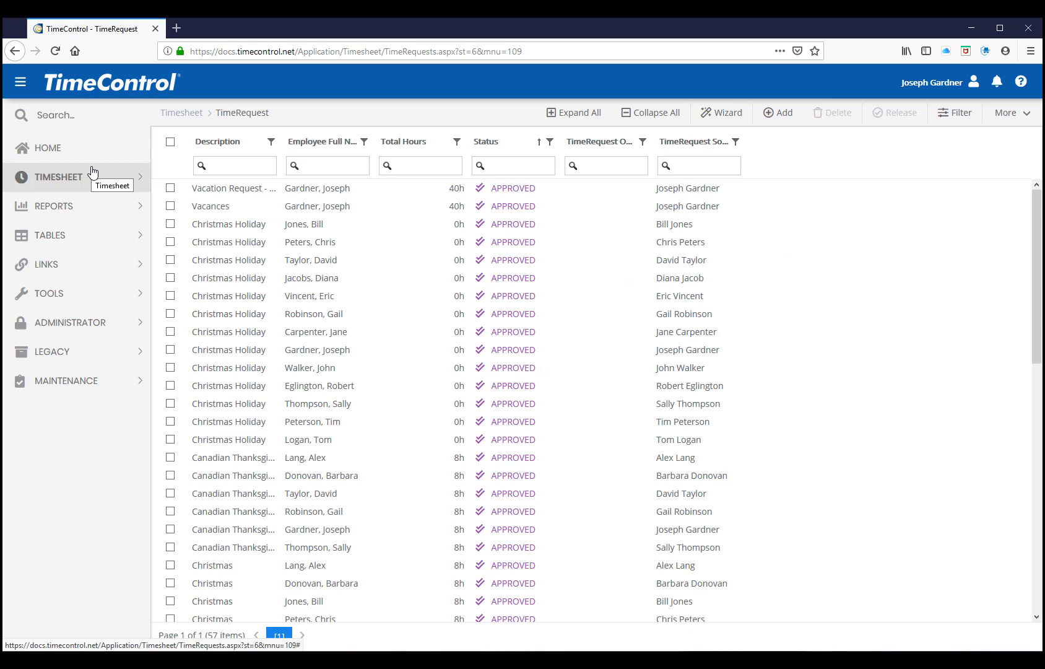
{"action": "left_click", "coordinate": [59, 149]}
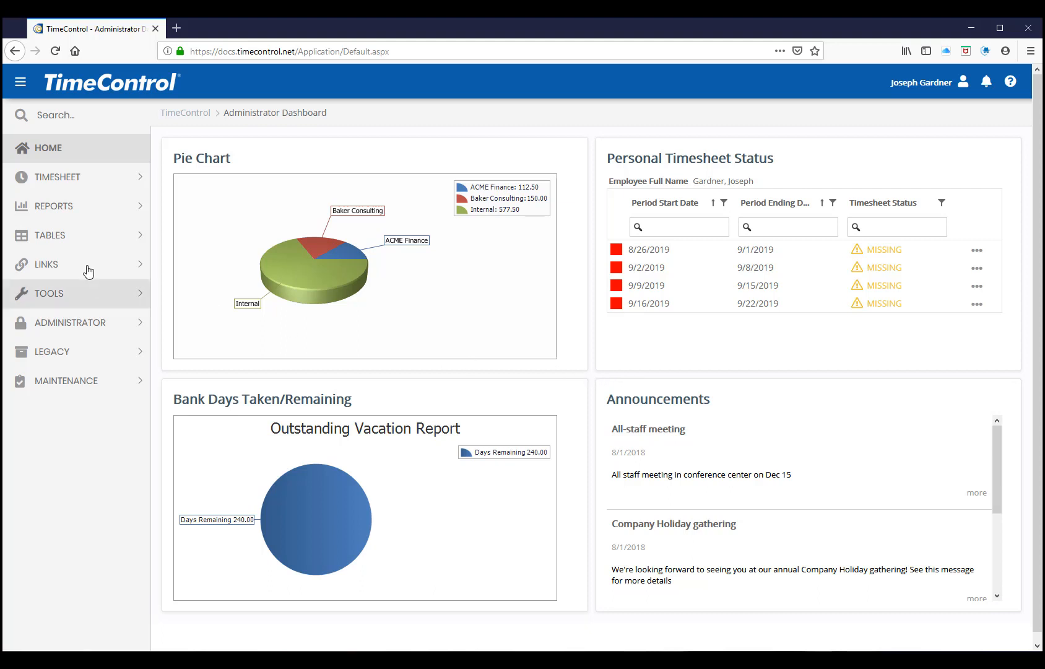
Open the Charge table, expand the POLAR project, and view the charge details of POLAR.8 and POLAR.10
{"action": "left_click", "coordinate": [85, 246]}
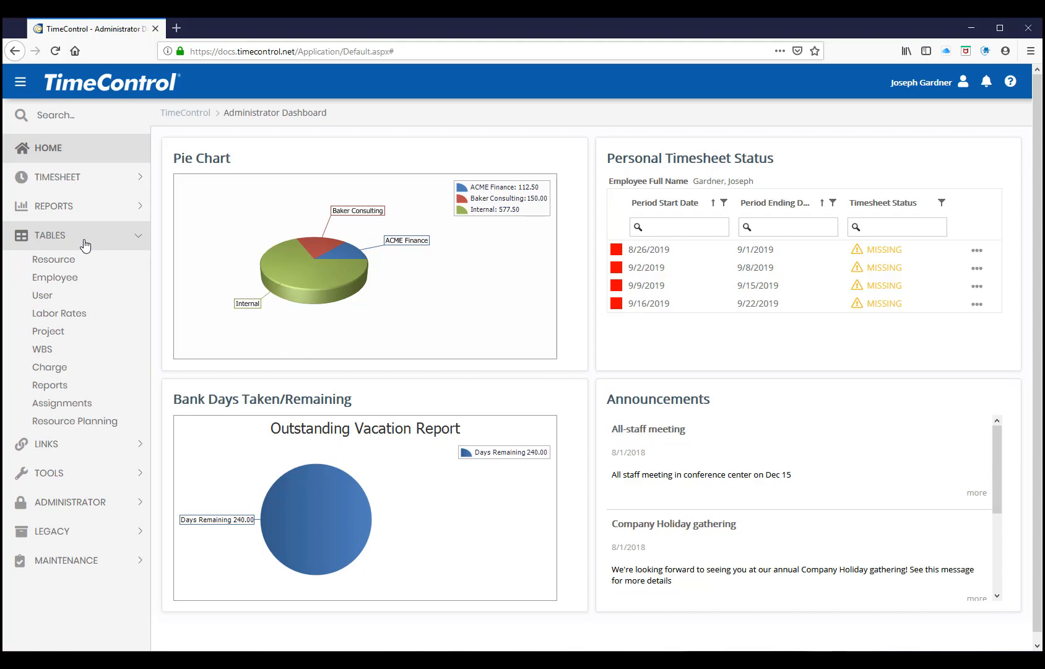
{"action": "left_click", "coordinate": [75, 368]}
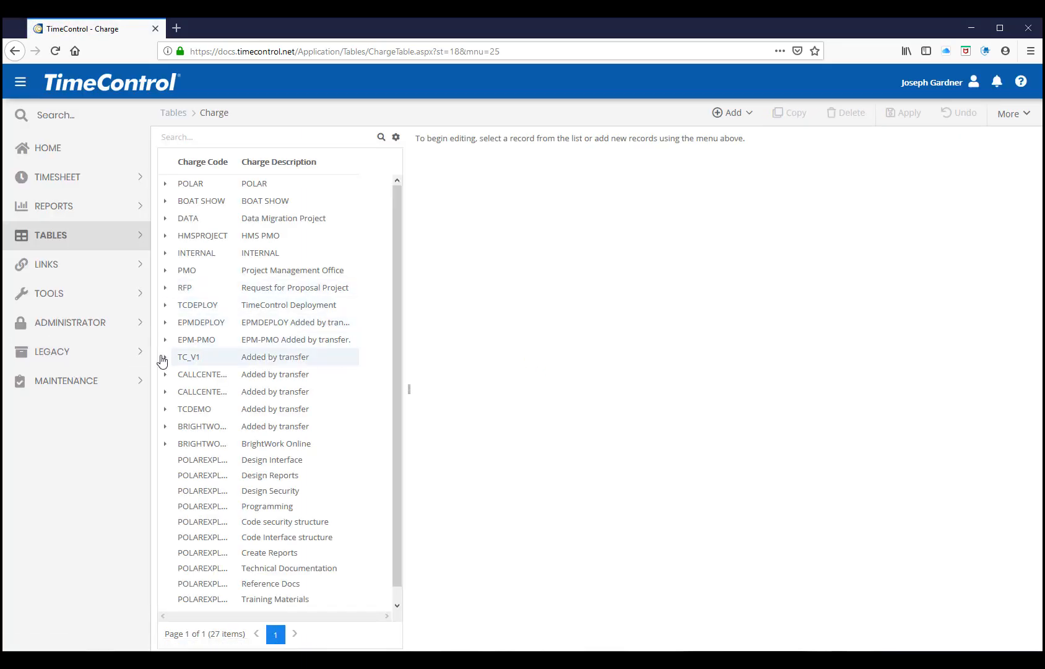
{"action": "left_click", "coordinate": [167, 187]}
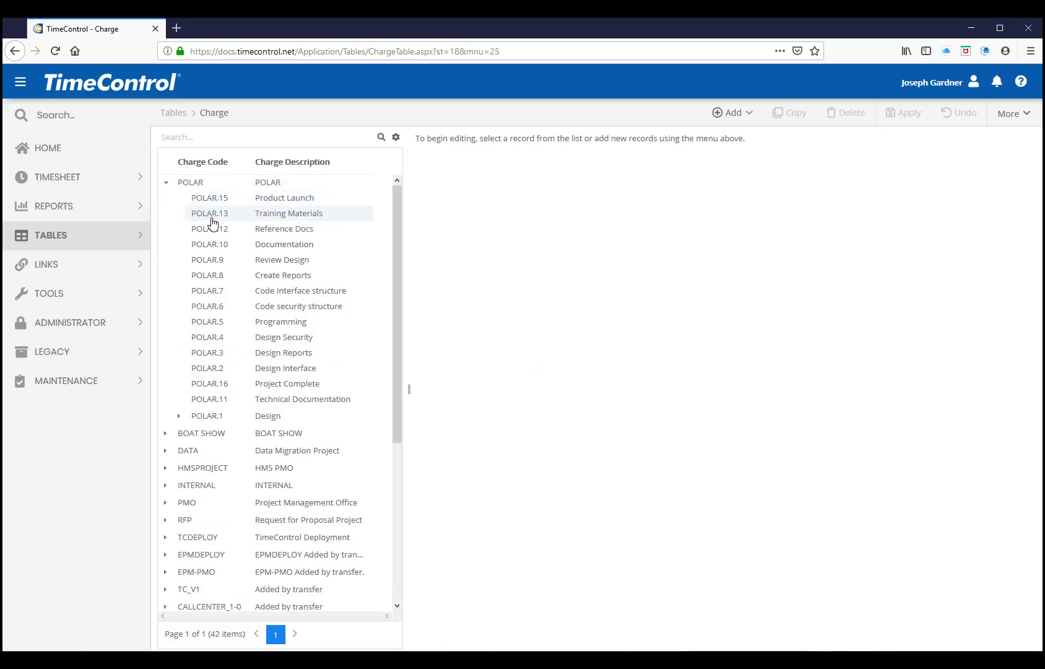
{"action": "left_click", "coordinate": [208, 276]}
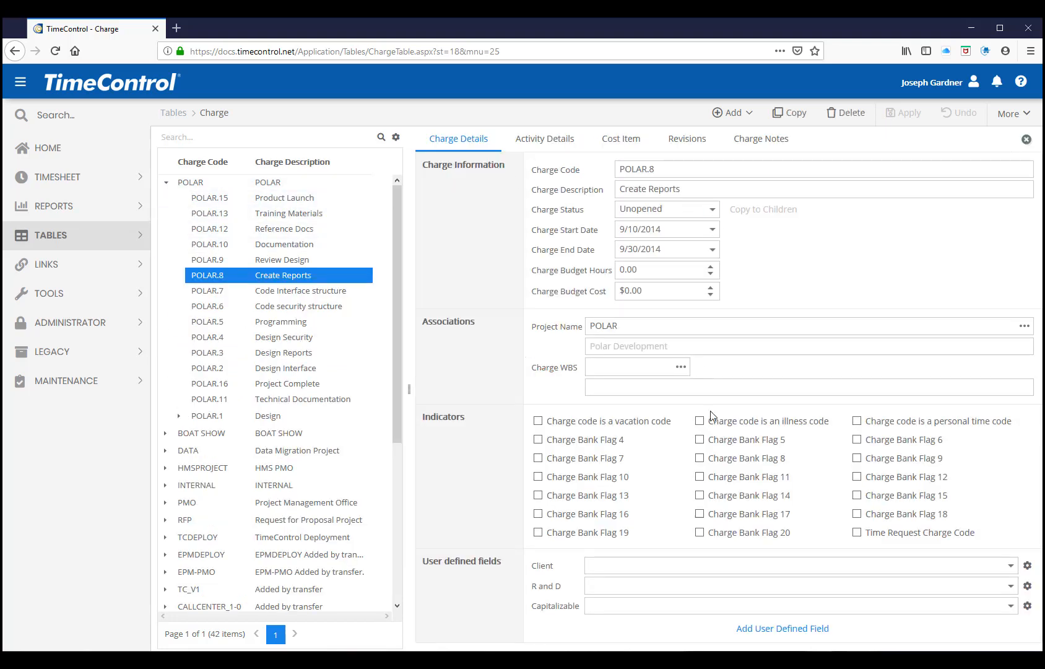
{"action": "left_click", "coordinate": [291, 245]}
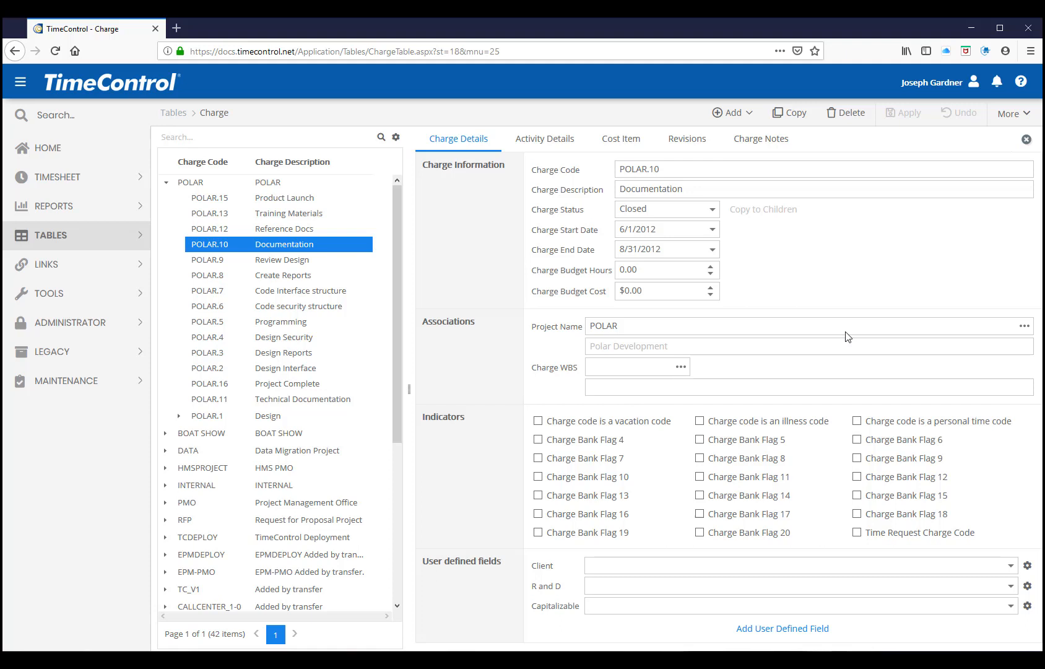
Open the Employee table and examine the vacation requester's timesheet information, including list filters, default rate and release path
{"action": "left_click", "coordinate": [137, 235]}
{"action": "left_click", "coordinate": [60, 286]}
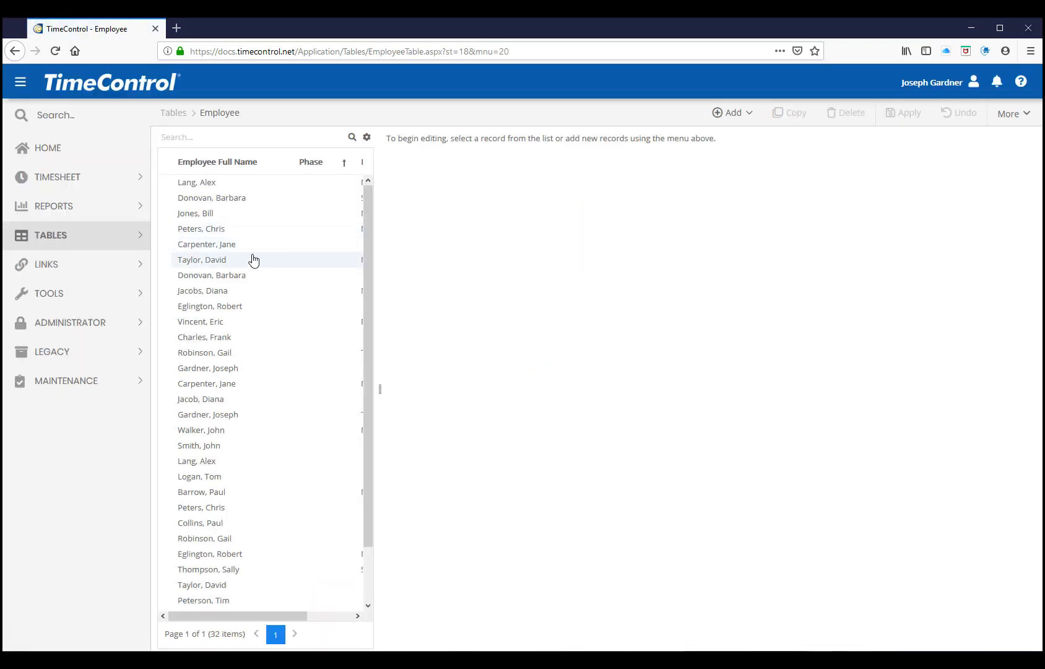
{"action": "left_click", "coordinate": [206, 354]}
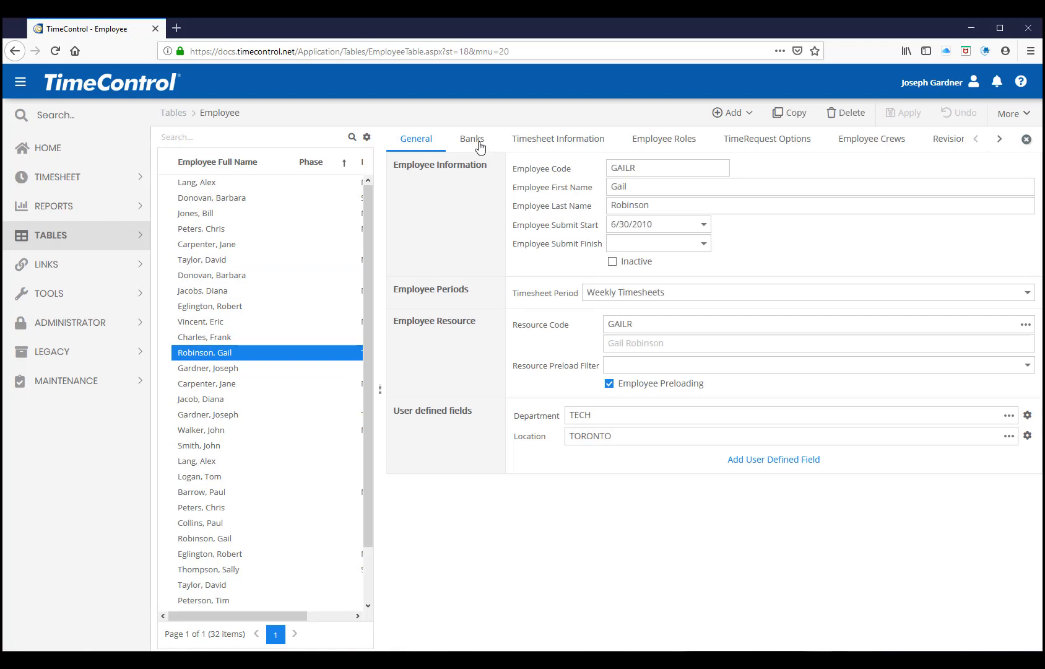
{"action": "left_click", "coordinate": [547, 140]}
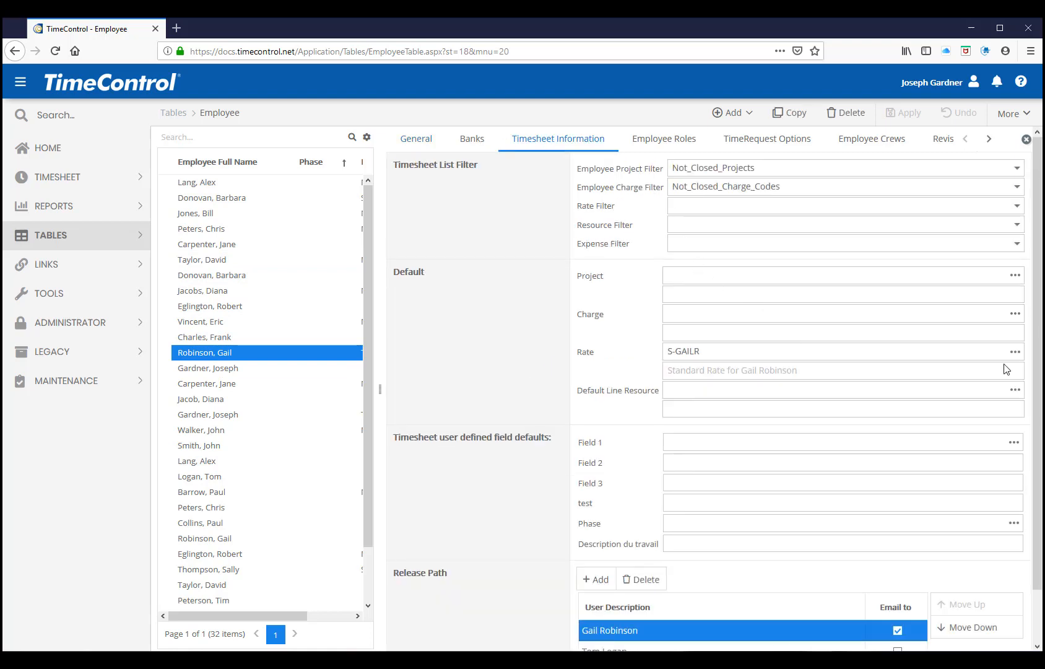
{"action": "scroll", "coordinate": [1040, 463], "scroll_direction": "down", "scroll_amount": 1}
{"action": "scroll", "coordinate": [1040, 463], "scroll_direction": "down", "scroll_amount": 1}
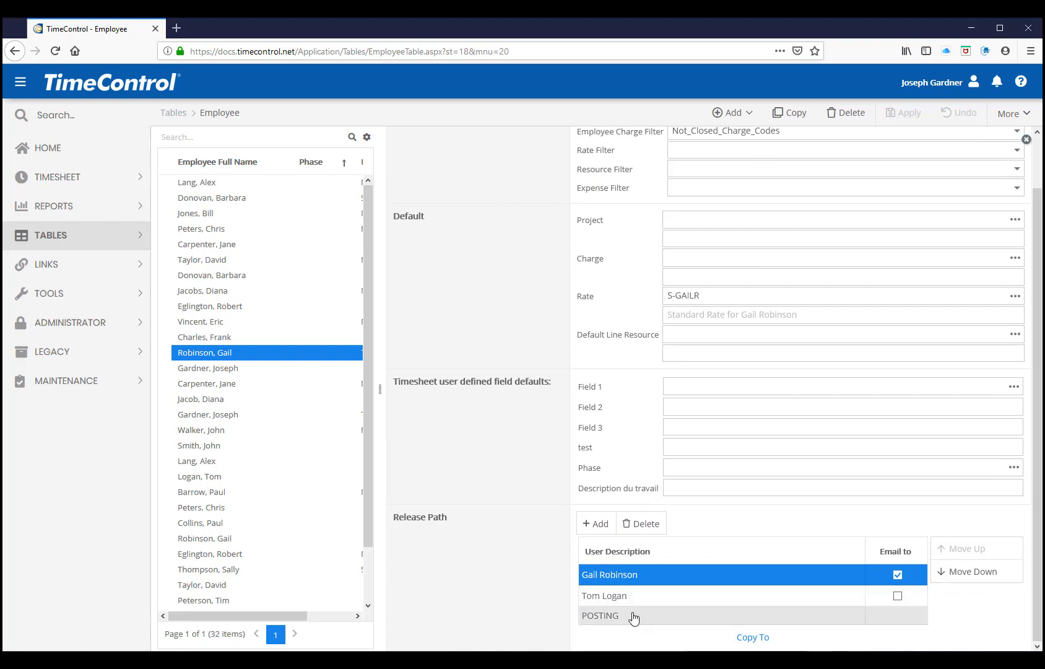
{"action": "scroll", "coordinate": [710, 467], "scroll_direction": "up", "scroll_amount": 2}
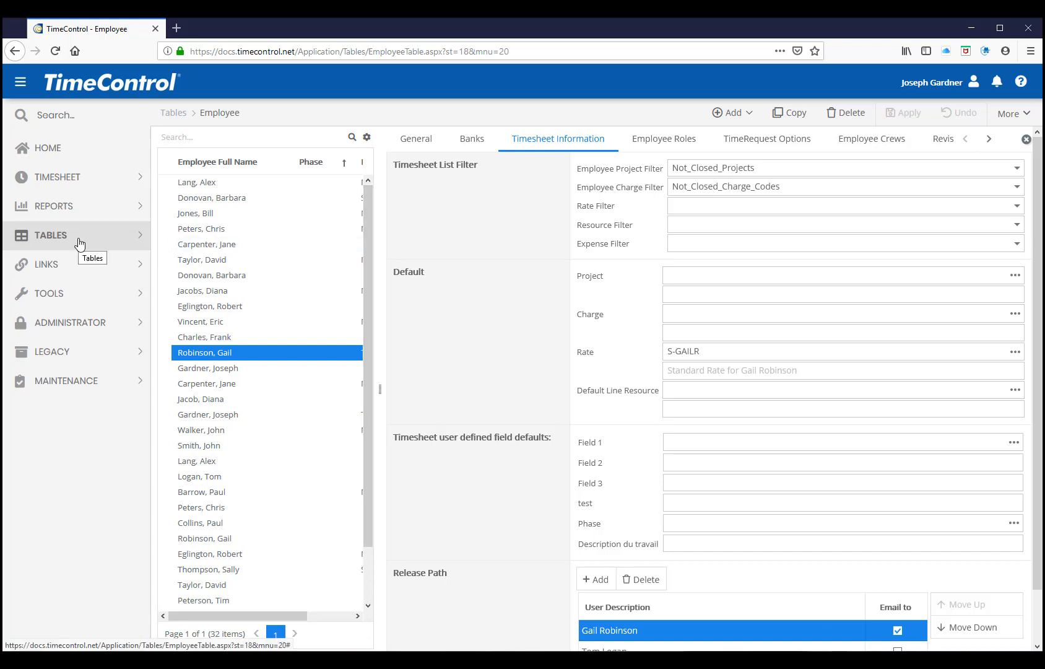
Open the User Profiles and view the menu security of the Timesheet Administrator profile
{"action": "left_click", "coordinate": [70, 317]}
{"action": "left_click", "coordinate": [70, 383]}
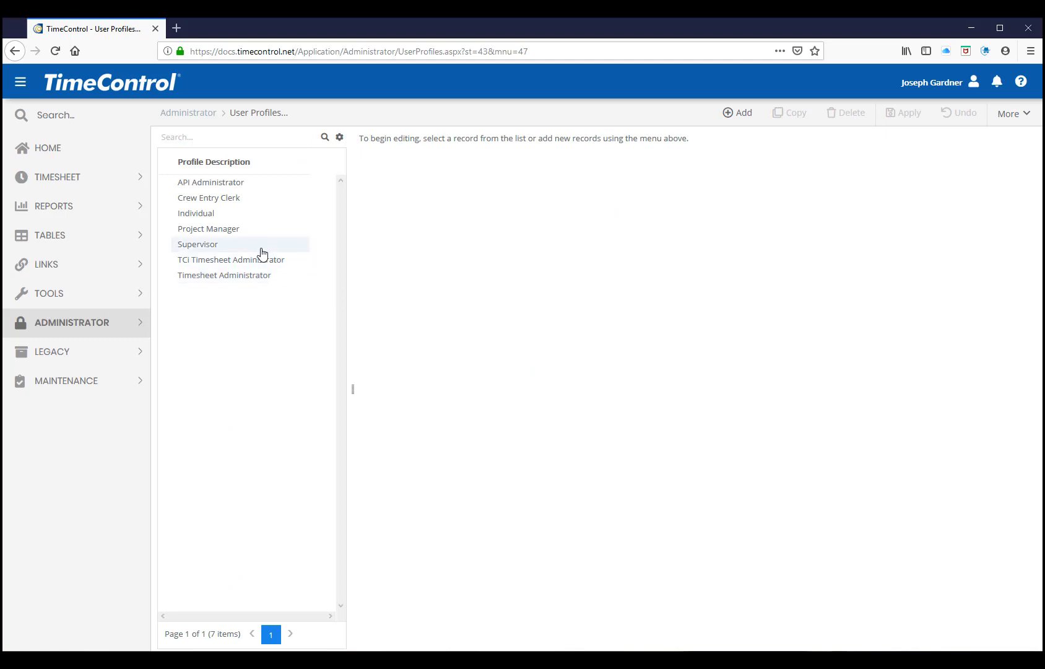
{"action": "left_click", "coordinate": [217, 276]}
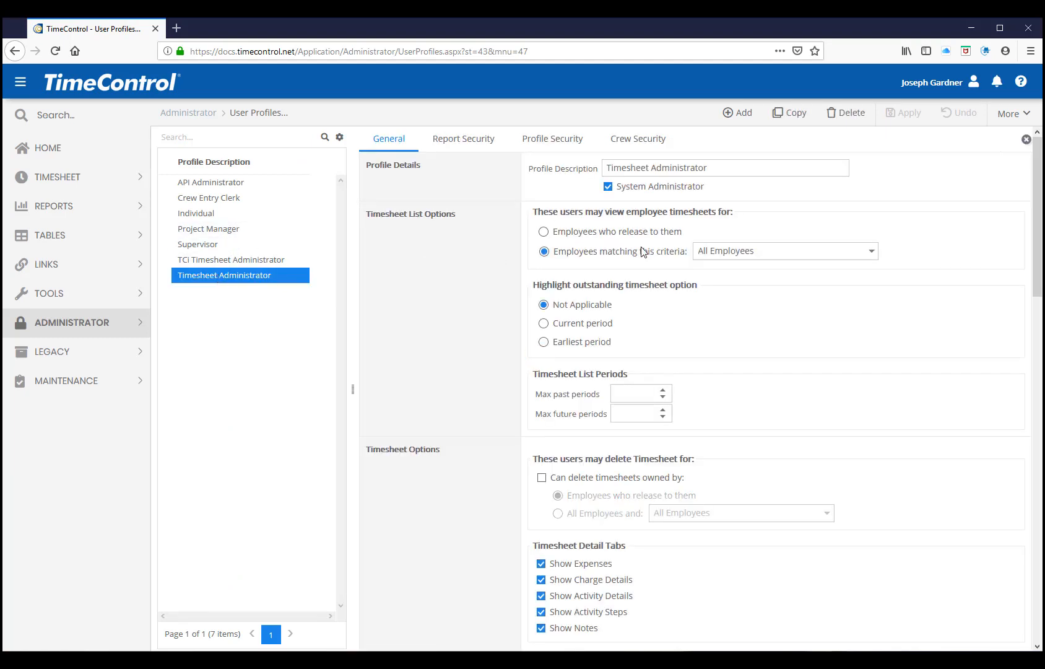
{"action": "left_click", "coordinate": [554, 139]}
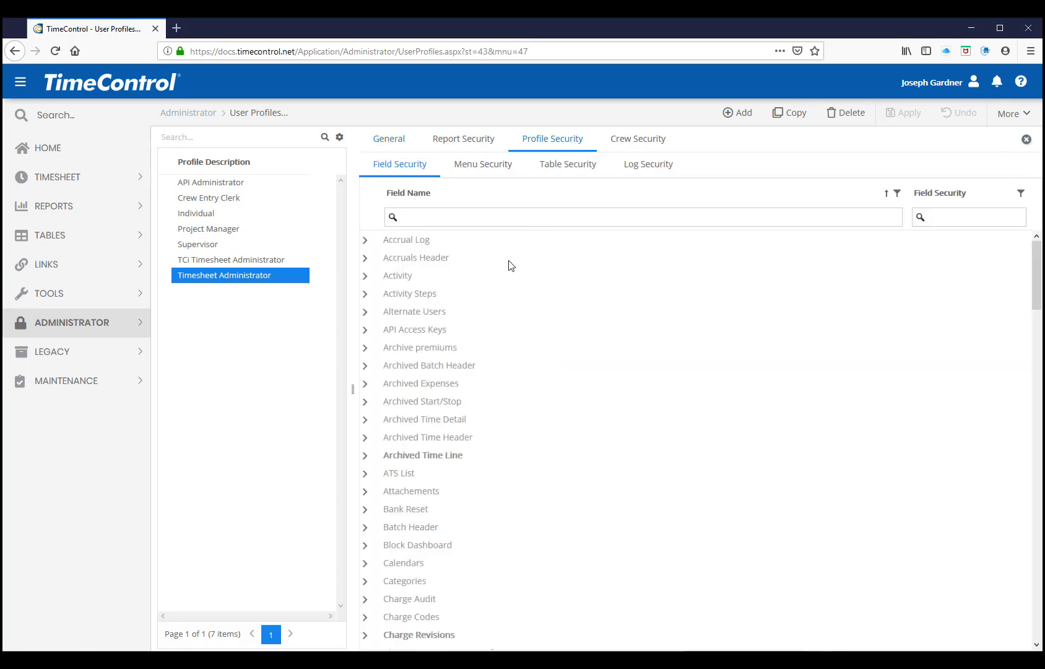
{"action": "left_click", "coordinate": [483, 165]}
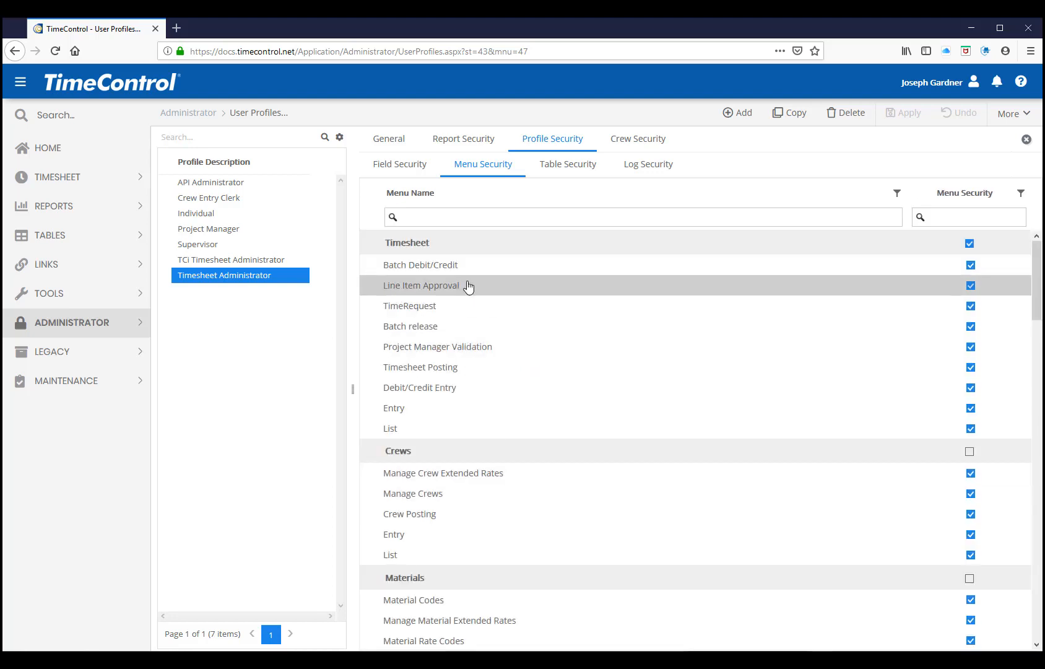
Examine the Timesheet Administrator profile's field security, including the individual fields under Posted Time Line
{"action": "left_click", "coordinate": [398, 164]}
{"action": "scroll", "coordinate": [425, 421], "scroll_direction": "down", "scroll_amount": 4}
{"action": "scroll", "coordinate": [425, 422], "scroll_direction": "down", "scroll_amount": 7}
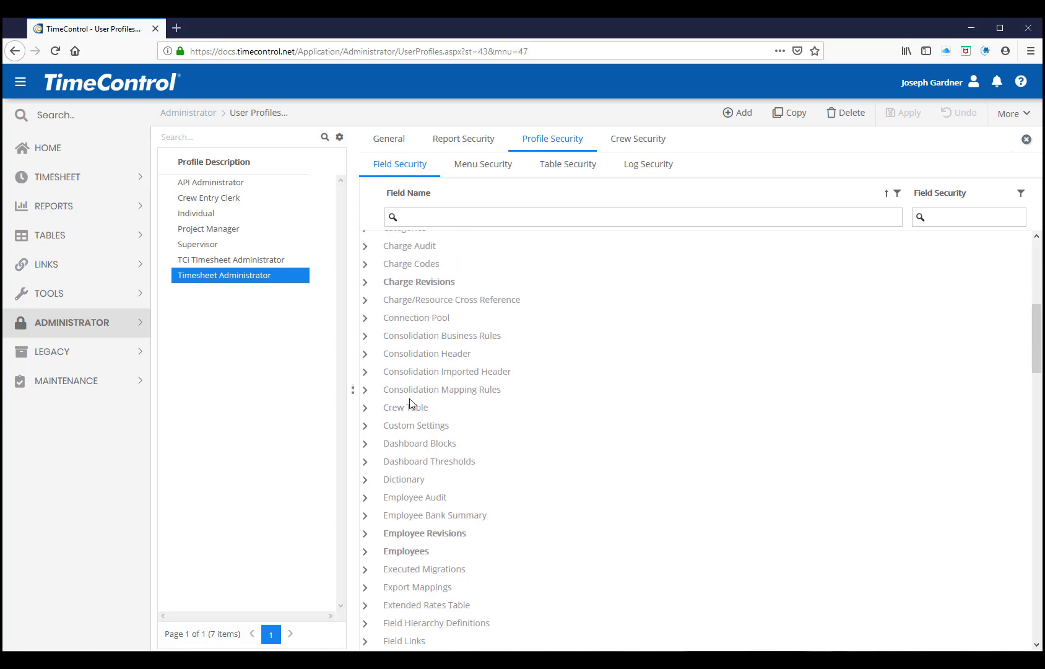
{"action": "scroll", "coordinate": [385, 572], "scroll_direction": "down", "scroll_amount": 10}
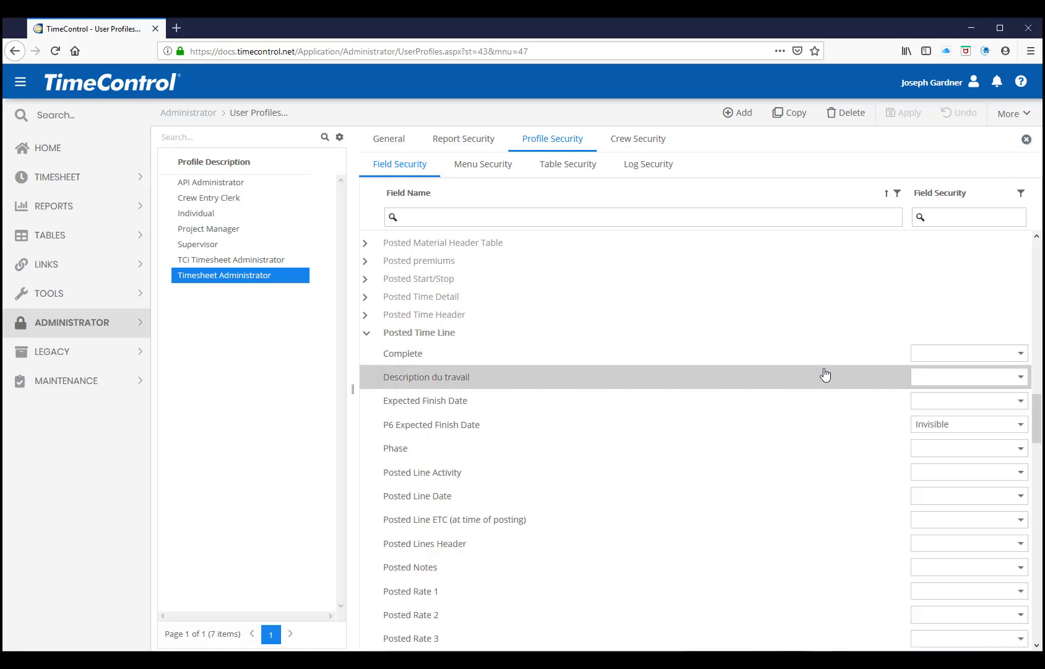
Examine the Timesheet Administrator profile's field security for the individual fields under Timesheet Lines, and collapse the group again
{"action": "scroll", "coordinate": [625, 481], "scroll_direction": "down", "scroll_amount": 1}
{"action": "scroll", "coordinate": [625, 481], "scroll_direction": "down", "scroll_amount": 15}
{"action": "scroll", "coordinate": [625, 481], "scroll_direction": "down", "scroll_amount": 10}
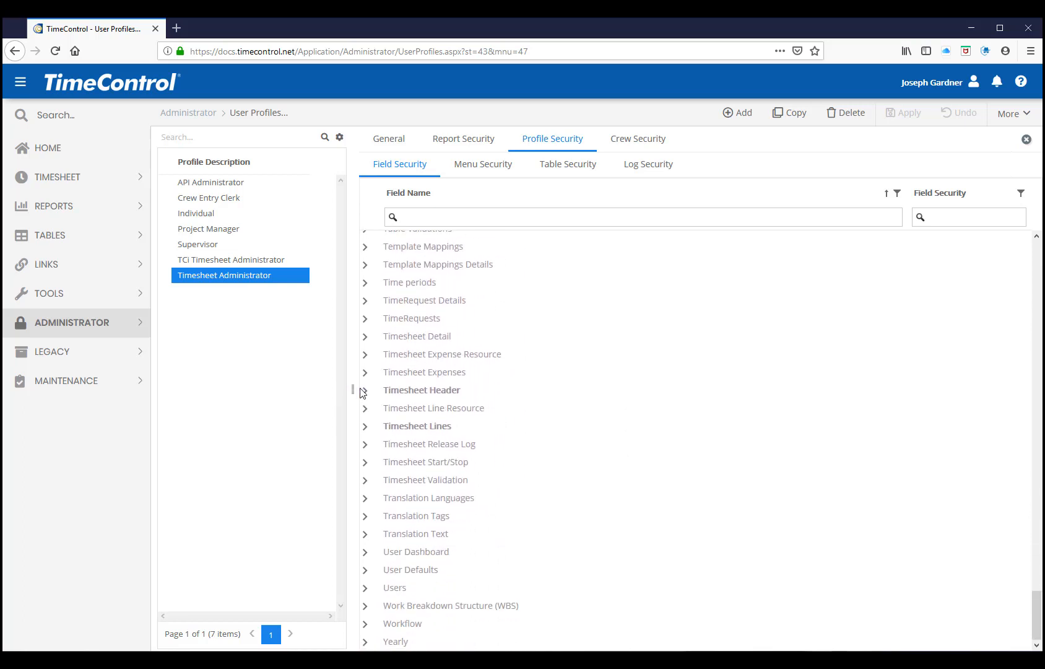
{"action": "left_click", "coordinate": [363, 426]}
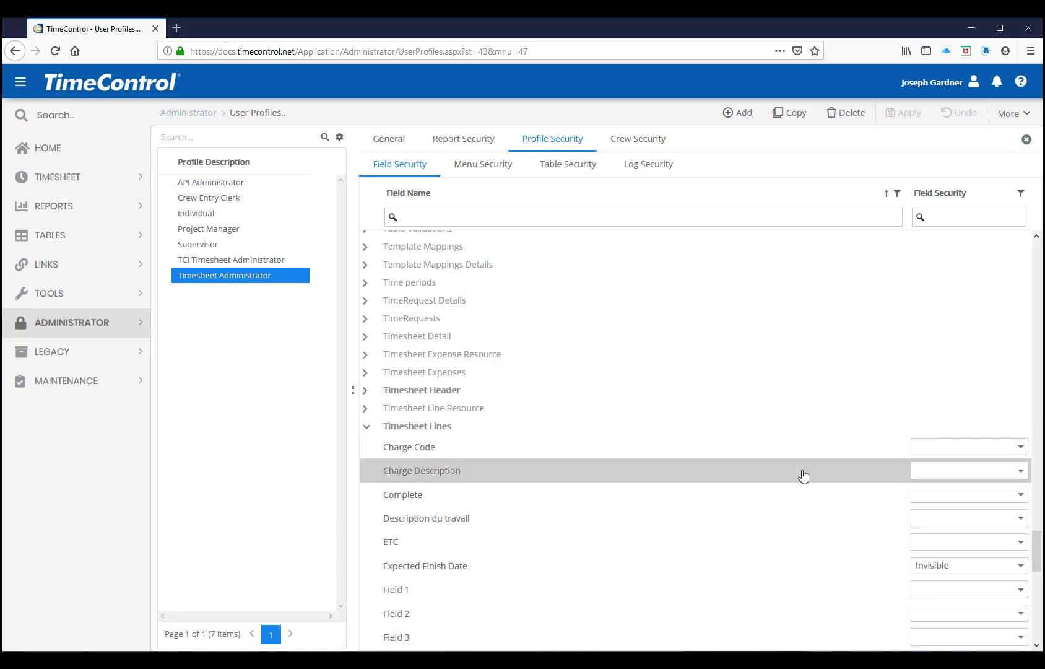
{"action": "scroll", "coordinate": [803, 475], "scroll_direction": "down", "scroll_amount": 1}
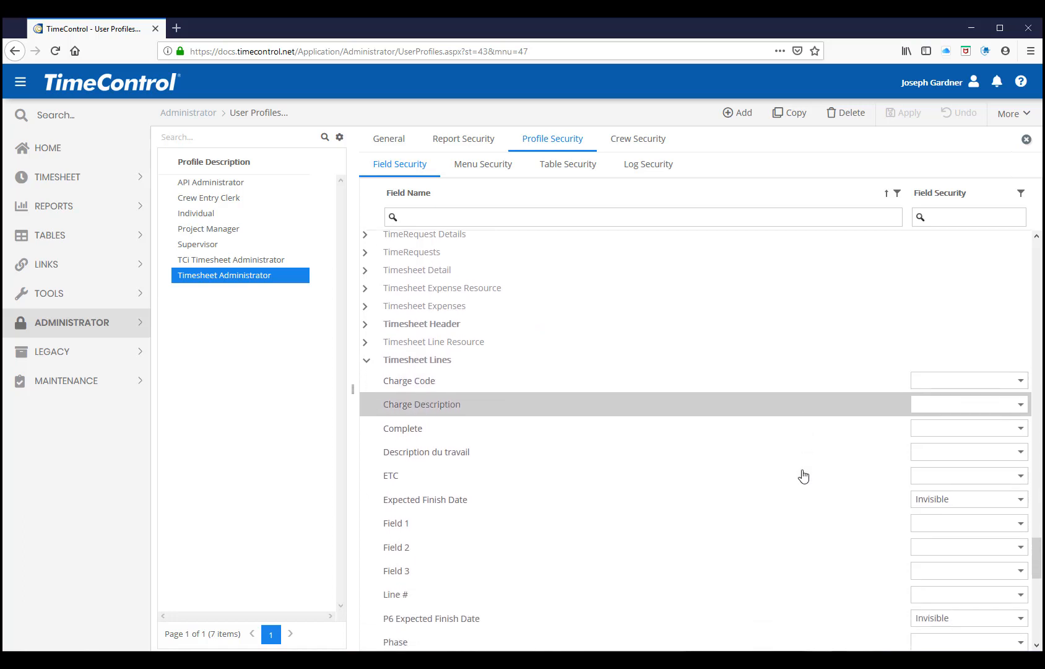
{"action": "left_click", "coordinate": [364, 357]}
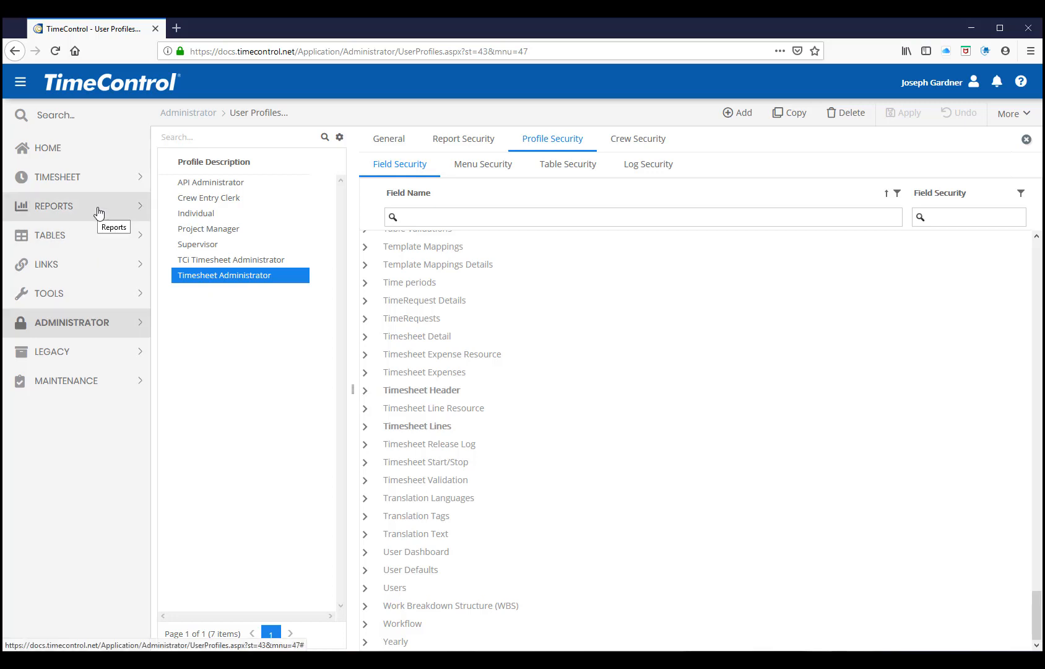
Open the Interface Definition list and set it to show the Interface Description column instead of Interface Method
{"action": "left_click", "coordinate": [72, 263]}
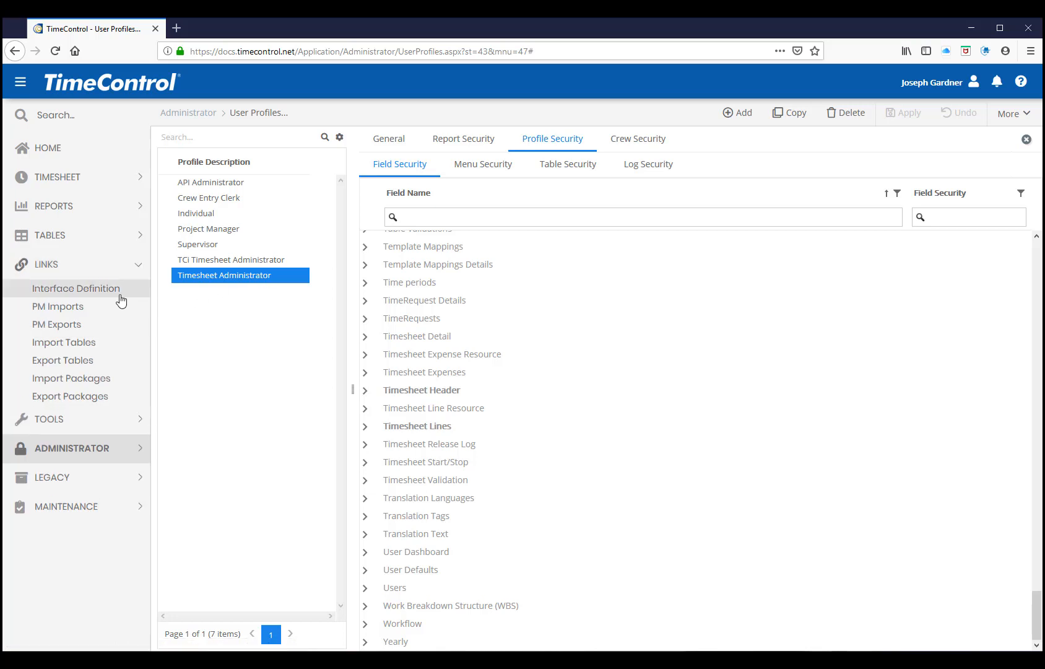
{"action": "left_click", "coordinate": [87, 296]}
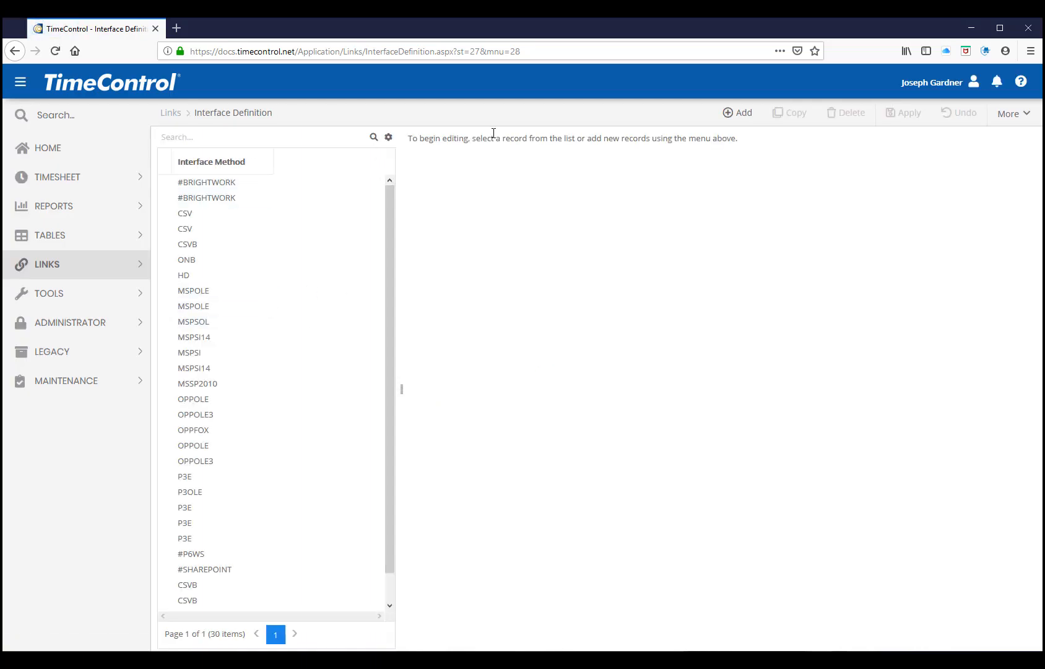
{"action": "left_click", "coordinate": [388, 137]}
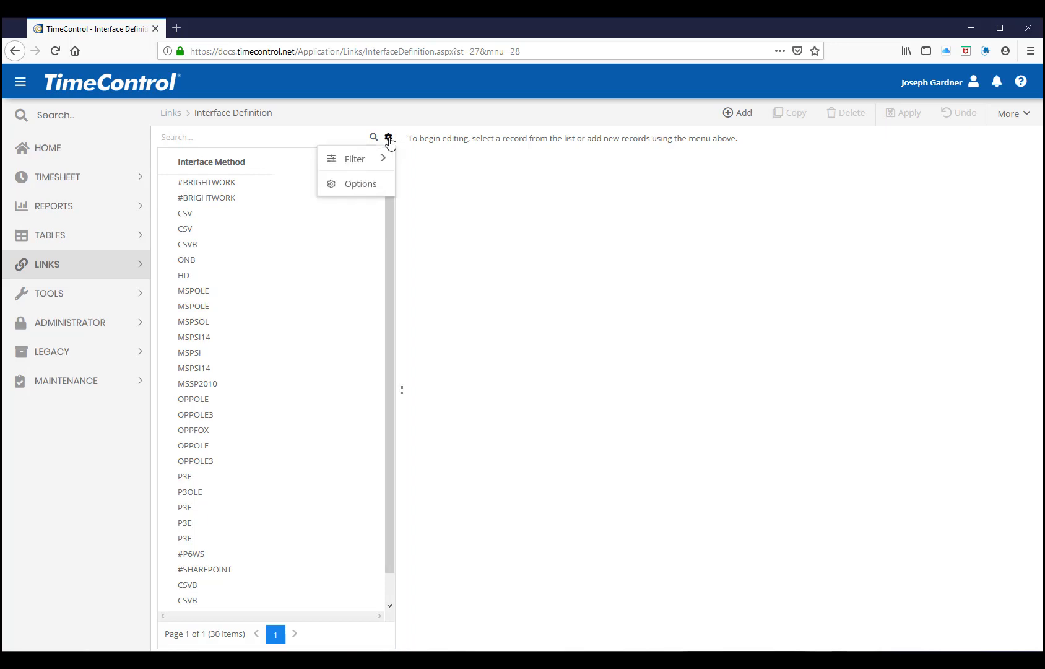
{"action": "left_click", "coordinate": [359, 187]}
{"action": "left_click", "coordinate": [350, 241]}
{"action": "left_click", "coordinate": [350, 264]}
{"action": "left_click", "coordinate": [350, 263]}
{"action": "left_click", "coordinate": [622, 501]}
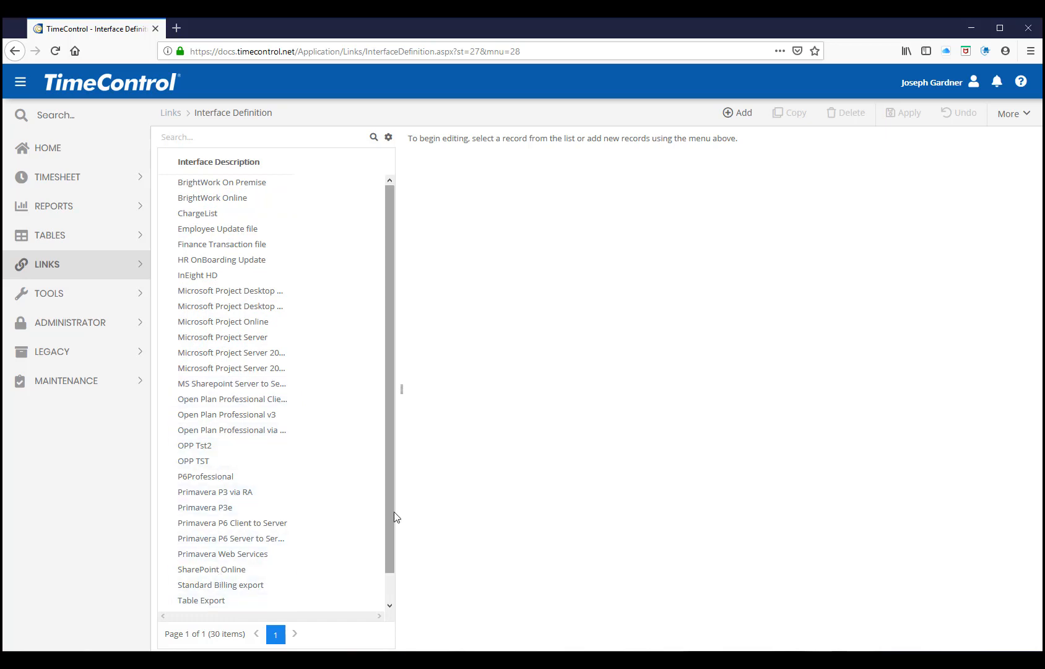
{"action": "scroll", "coordinate": [292, 531], "scroll_direction": "down", "scroll_amount": 1}
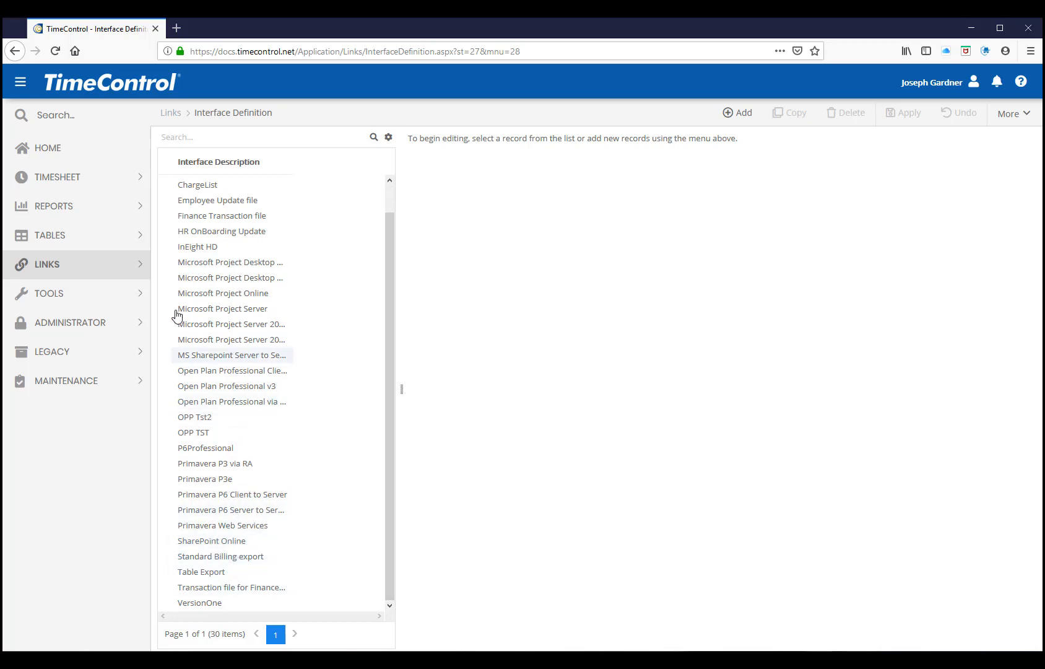
Open the Report List and view the report types available for adding a new report
{"action": "left_click", "coordinate": [72, 216]}
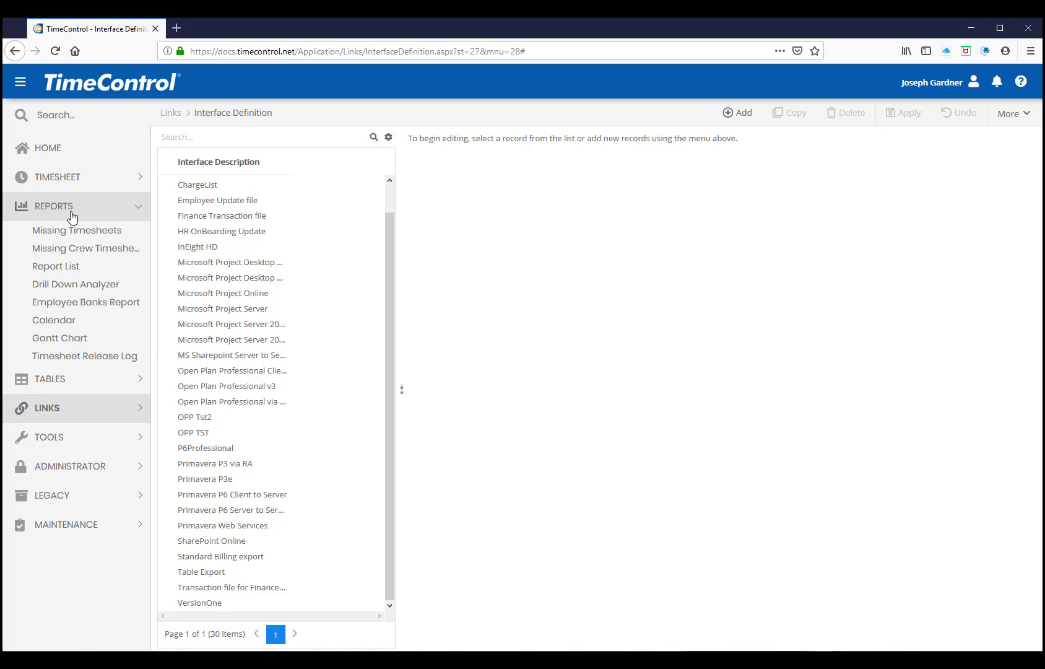
{"action": "left_click", "coordinate": [68, 272]}
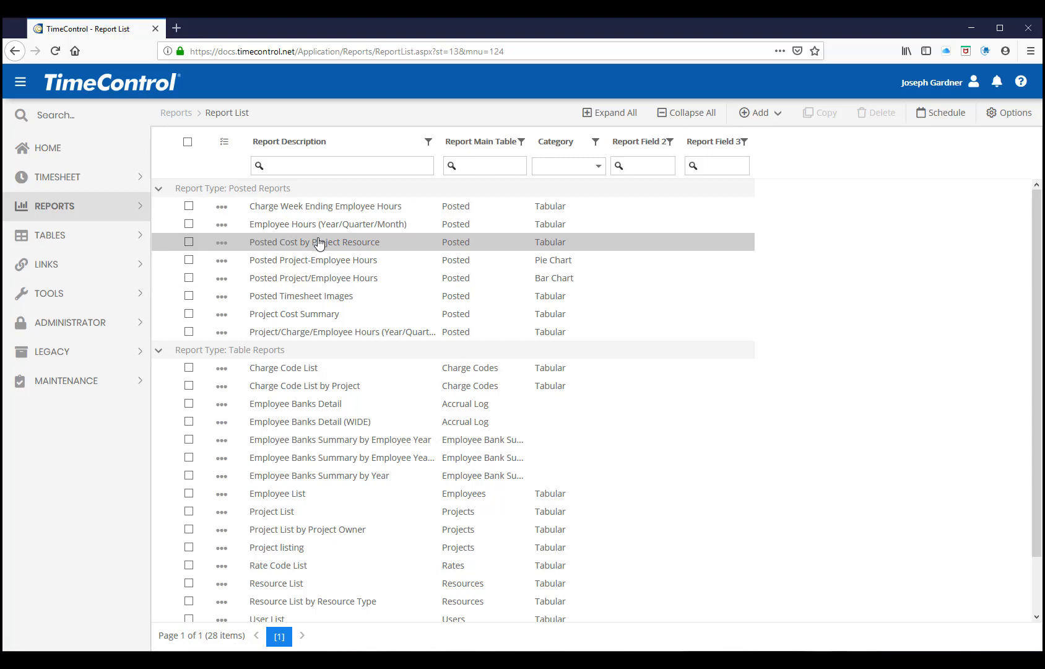
{"action": "left_click", "coordinate": [780, 113]}
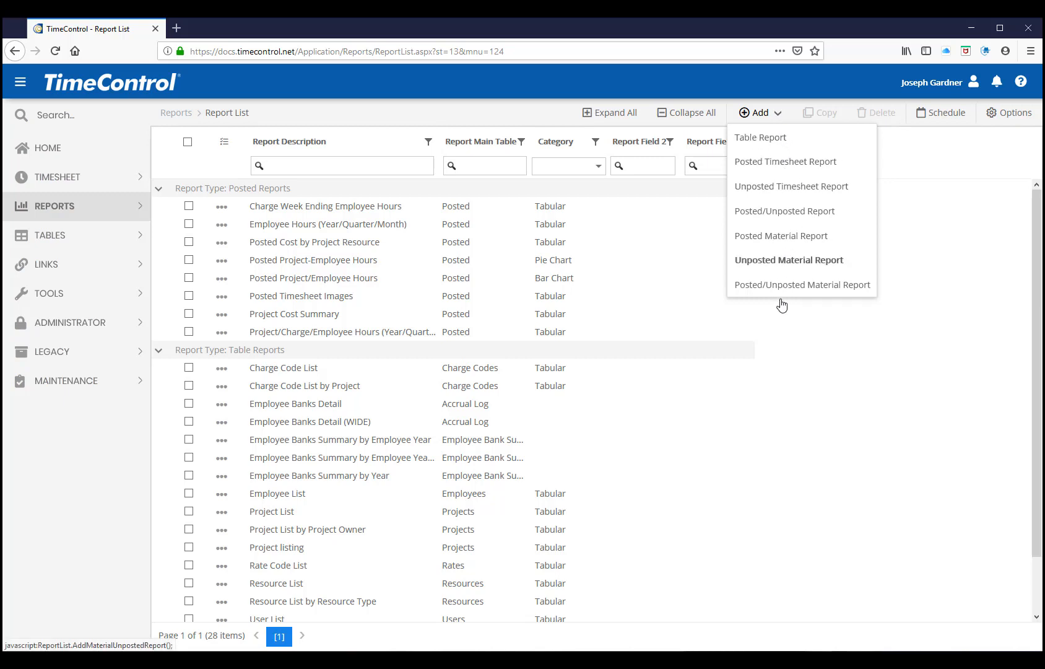
View the Posted Project-Employee Hours pie chart and the Posted Project/Employee Hours bar chart reports without a filter, closing each one
{"action": "left_click", "coordinate": [296, 266]}
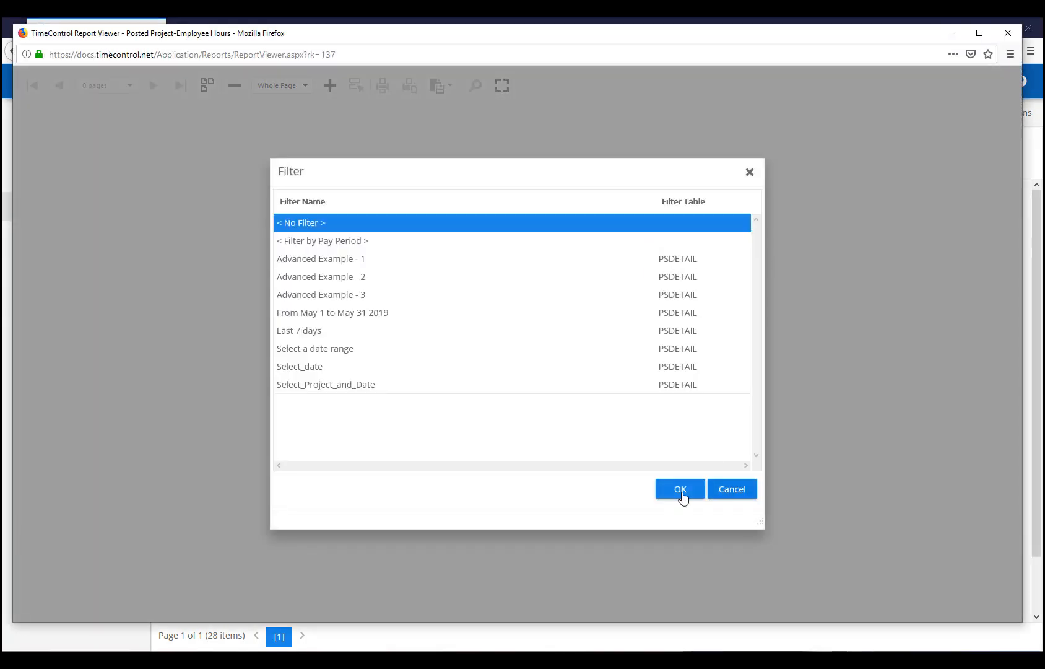
{"action": "left_click", "coordinate": [679, 491]}
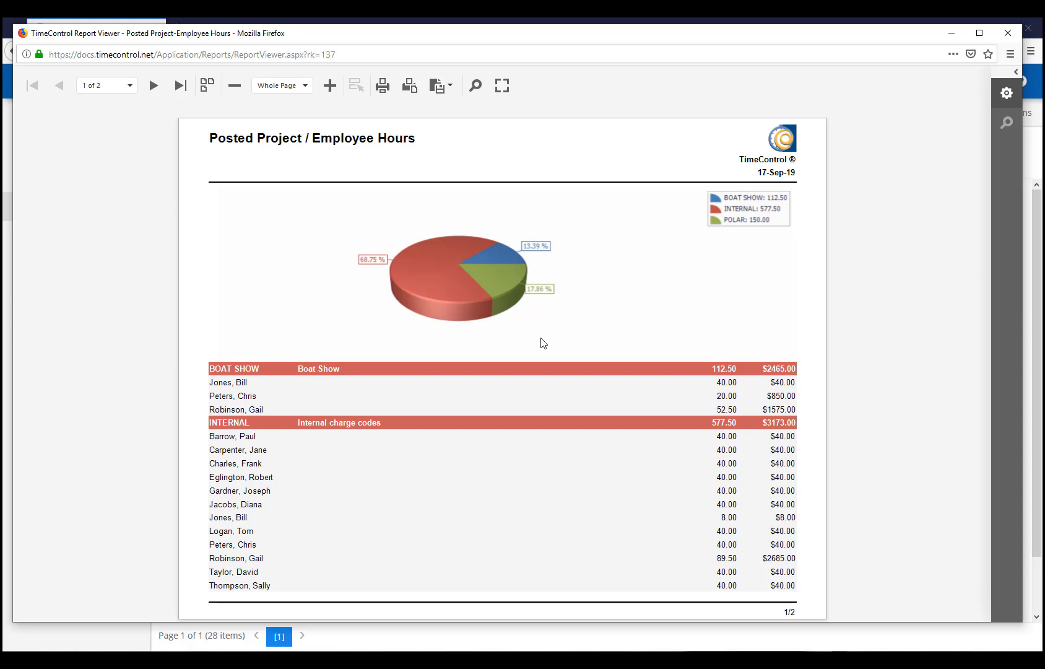
{"action": "left_click", "coordinate": [1008, 36]}
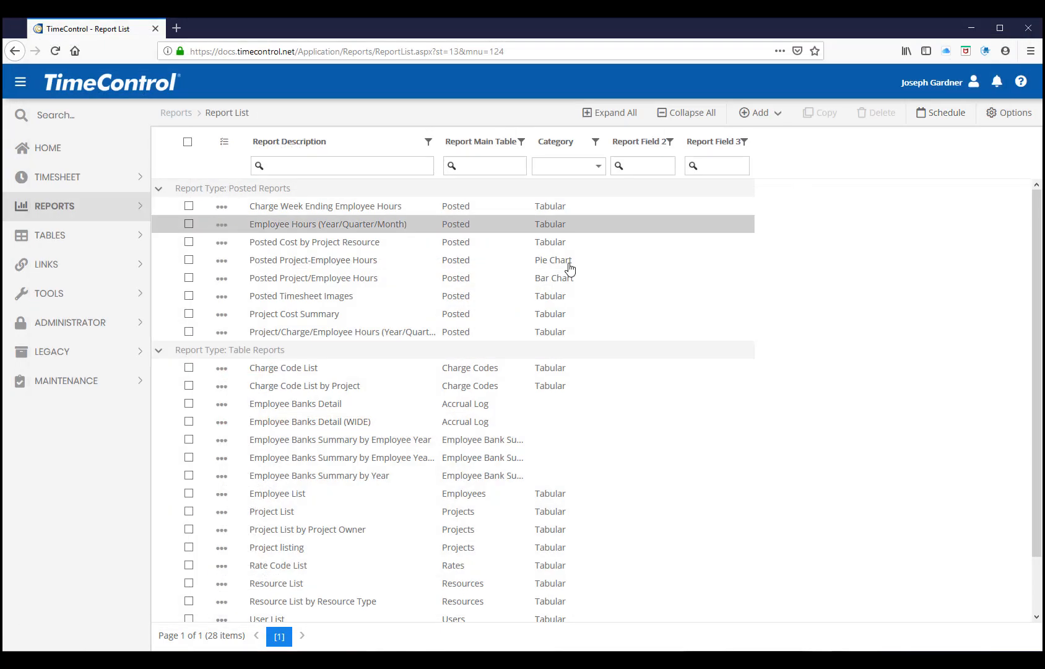
{"action": "left_click", "coordinate": [297, 282]}
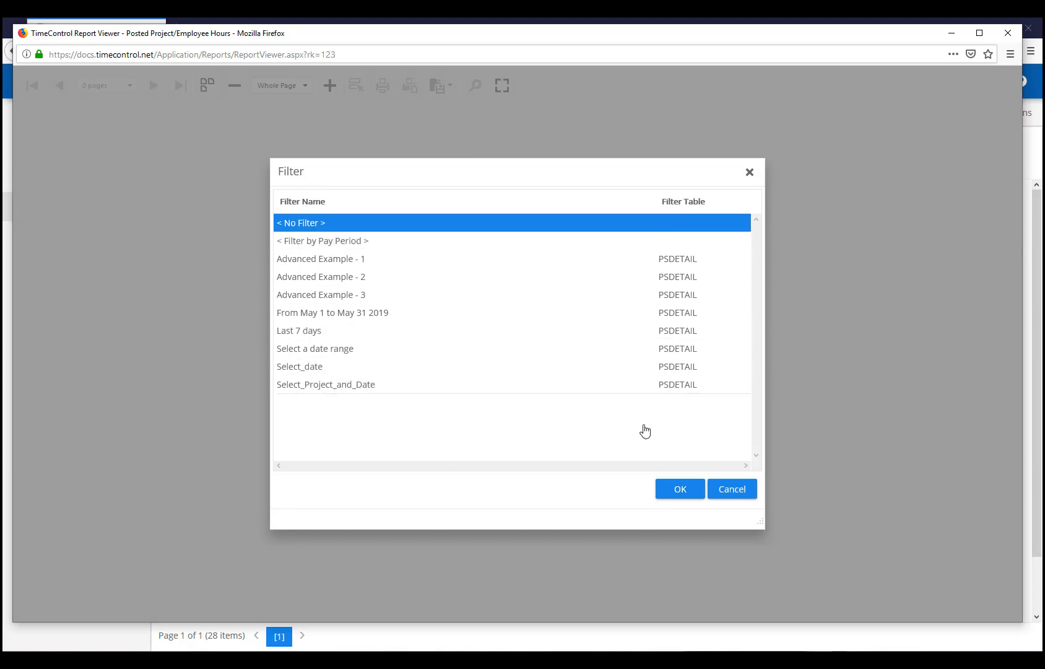
{"action": "left_click", "coordinate": [684, 489]}
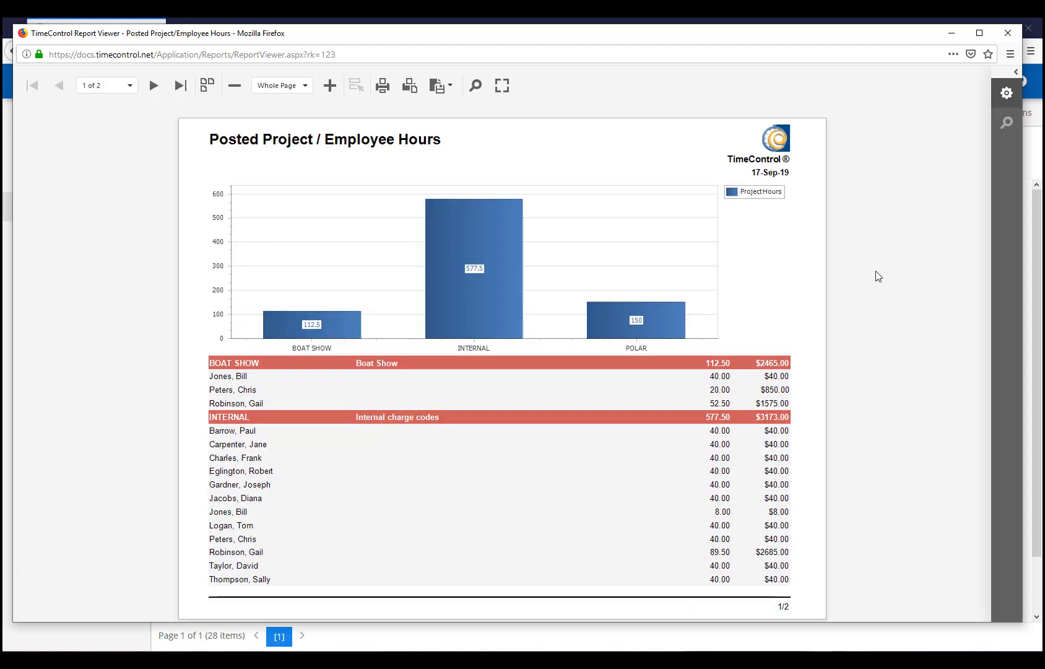
{"action": "left_click", "coordinate": [1007, 42]}
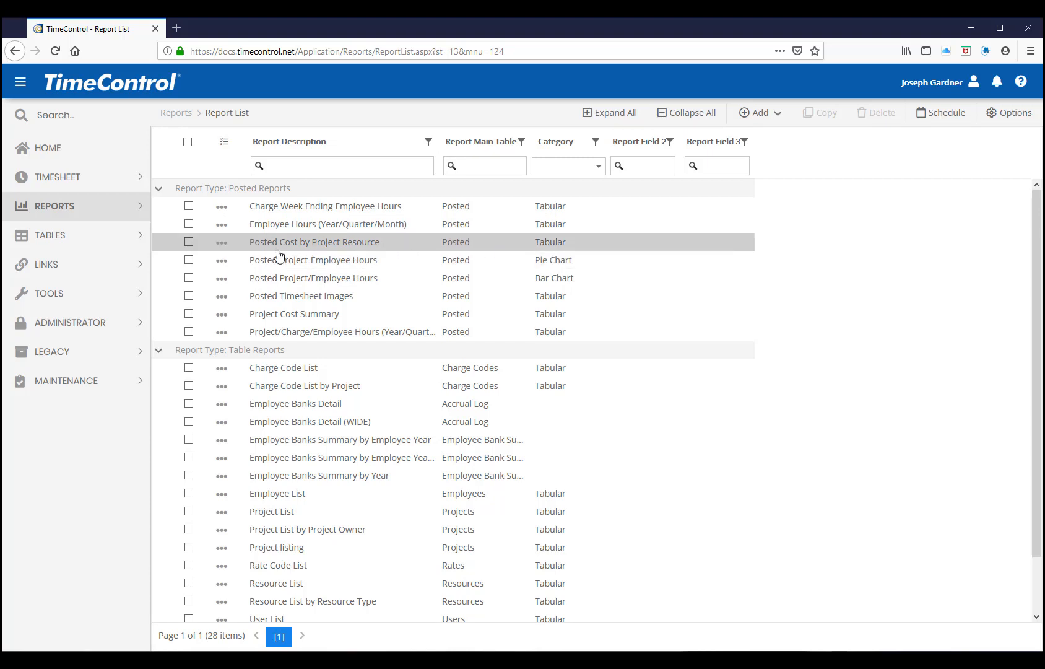
Open the Calendar reports, view the All Selected calendar without filters, and close it
{"action": "left_click", "coordinate": [138, 211]}
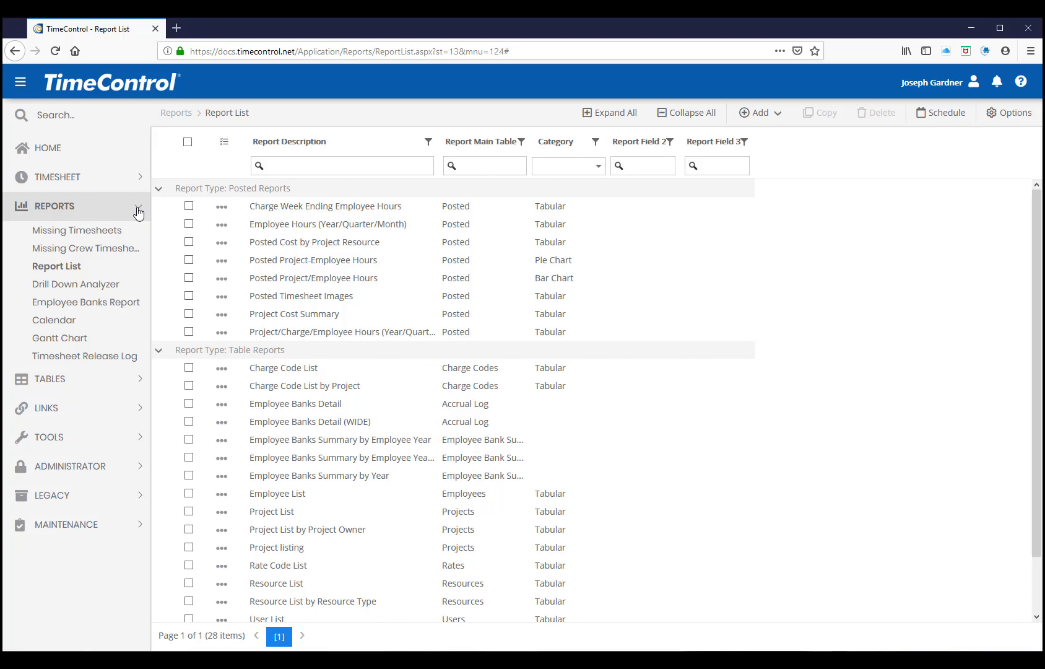
{"action": "left_click", "coordinate": [53, 327]}
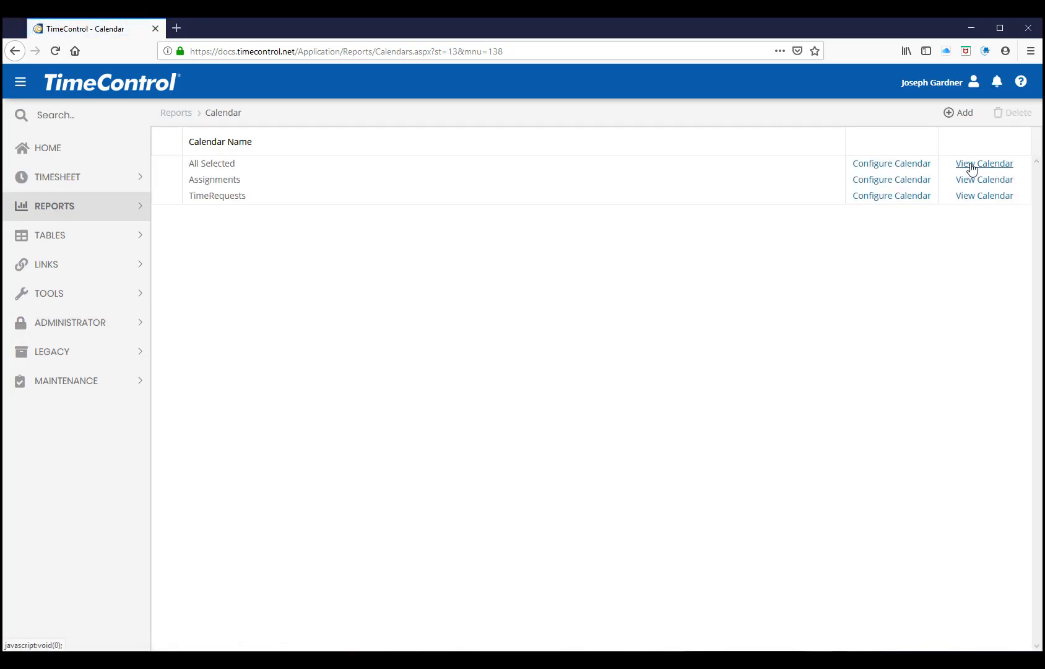
{"action": "left_click", "coordinate": [971, 165]}
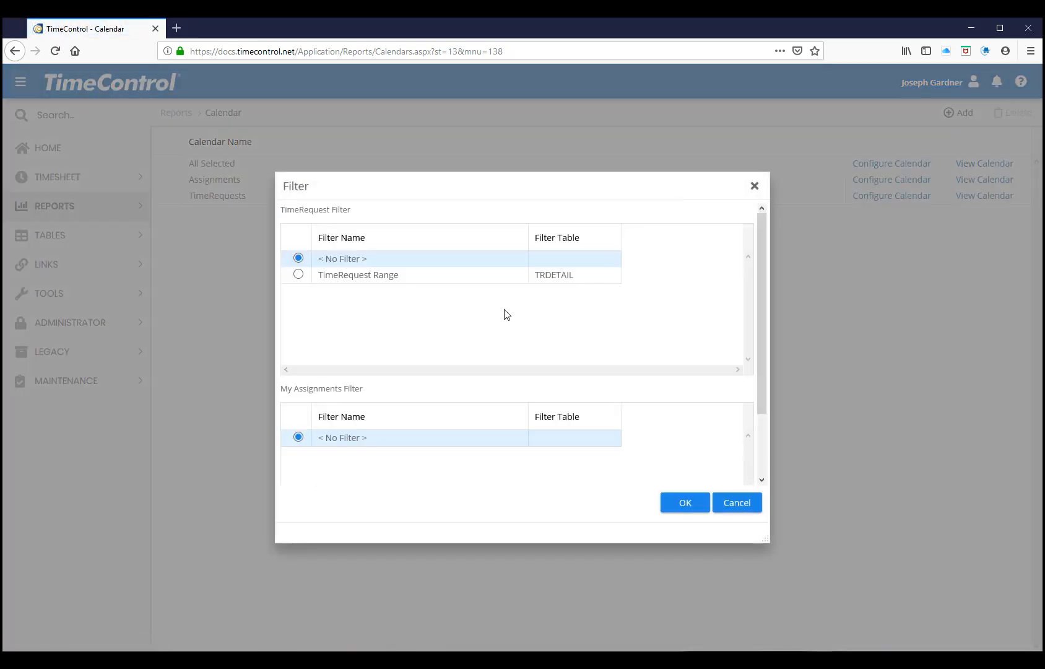
{"action": "left_click", "coordinate": [676, 508]}
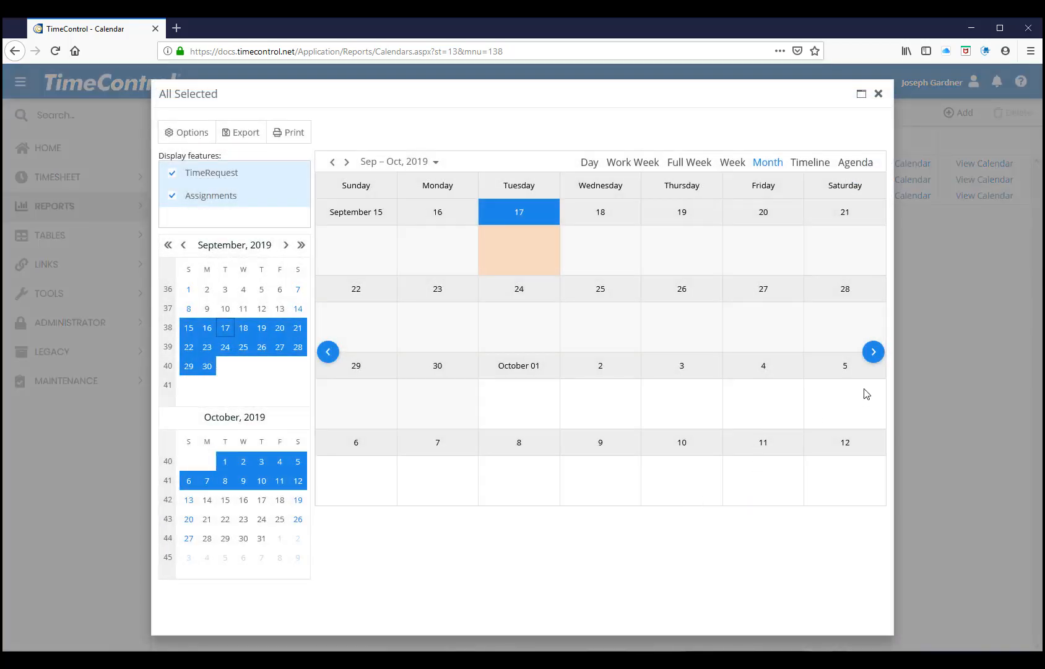
{"action": "left_click", "coordinate": [878, 94]}
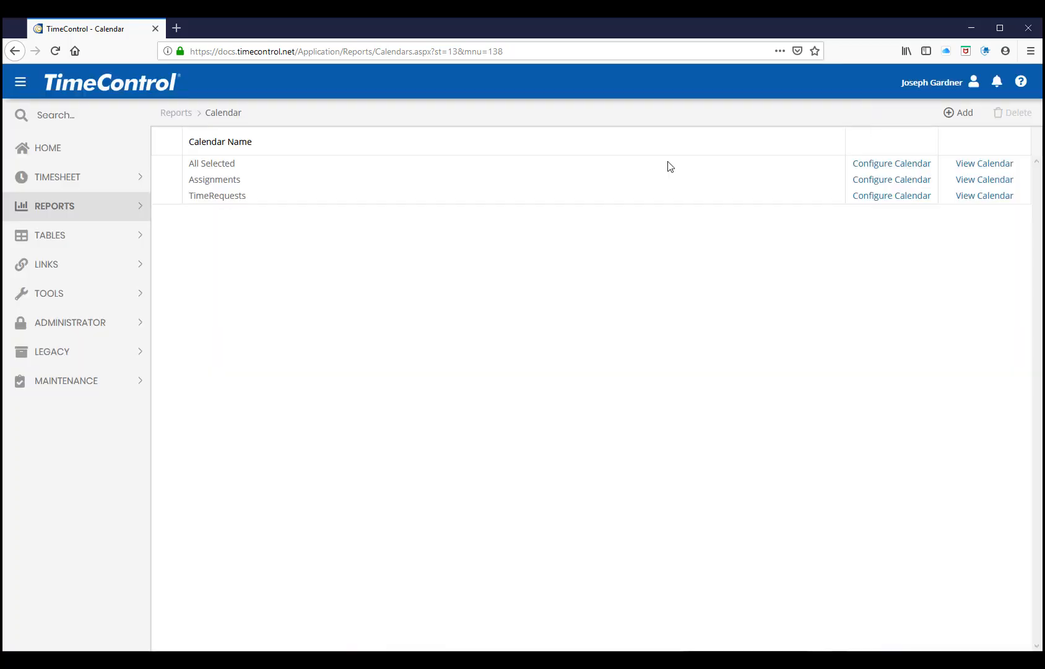
Open the Drill Down Analyzer and load the Expenses View without a filter
{"action": "left_click", "coordinate": [137, 211]}
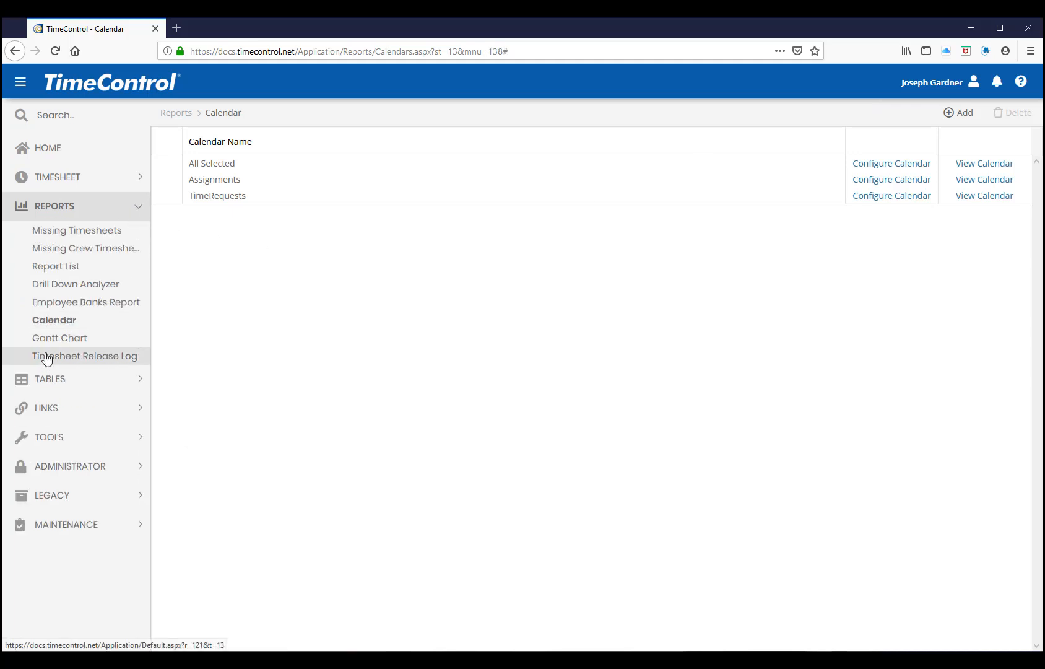
{"action": "left_click", "coordinate": [53, 286]}
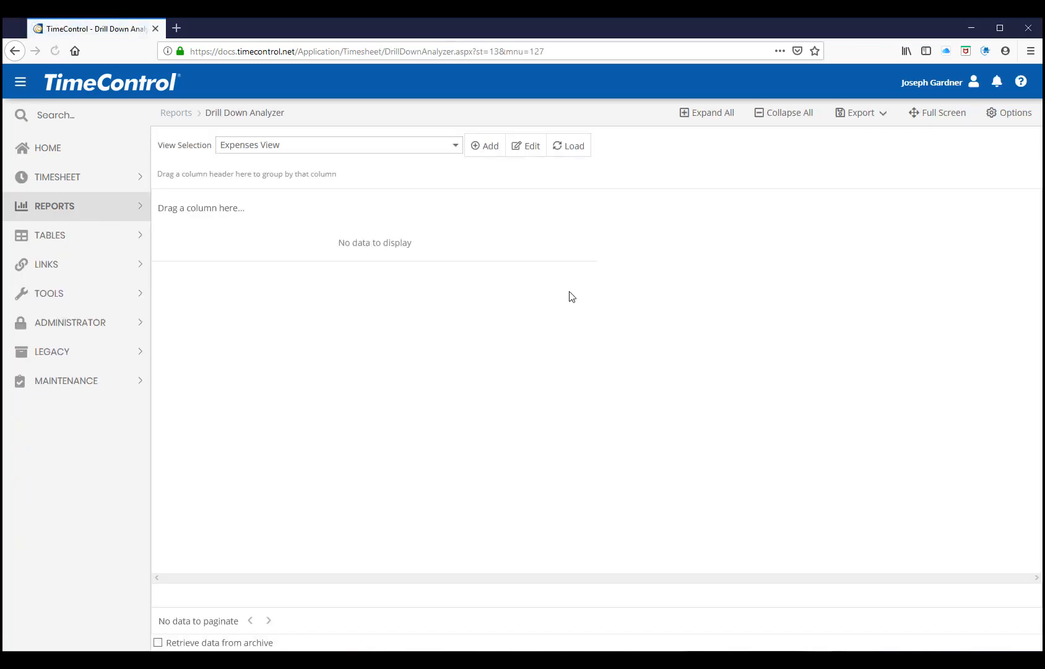
{"action": "left_click", "coordinate": [581, 146]}
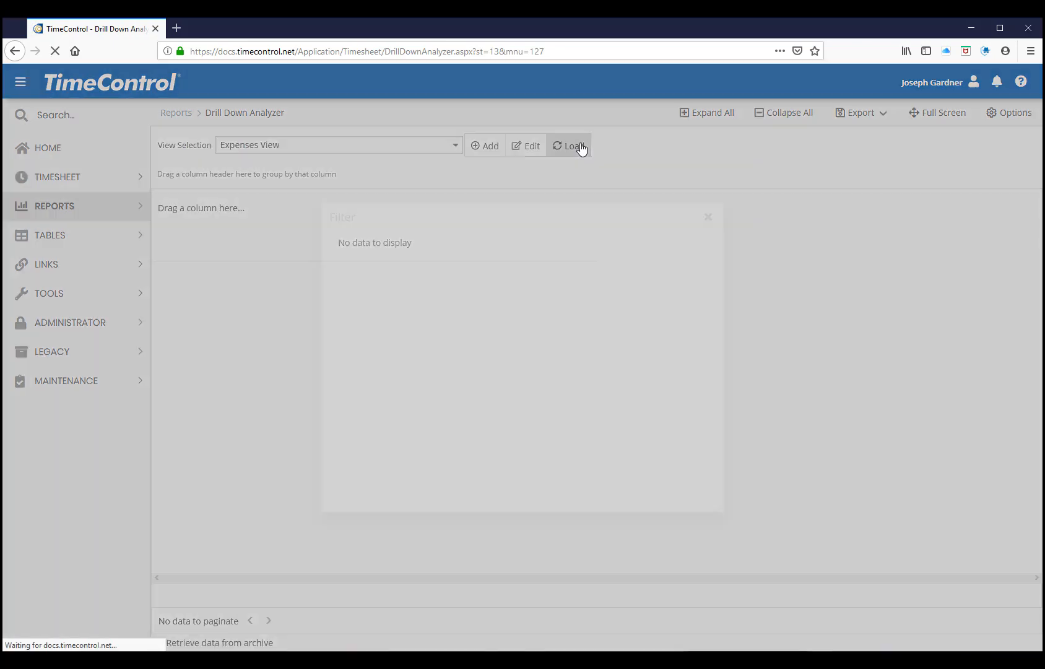
{"action": "left_click", "coordinate": [637, 474]}
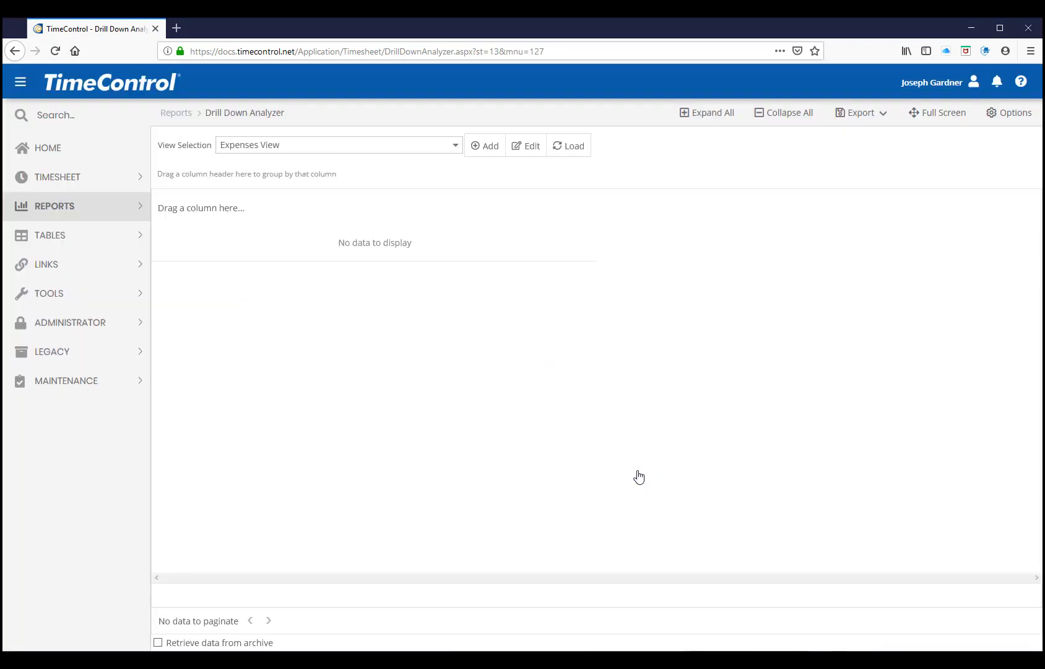
{"action": "left_click", "coordinate": [639, 389]}
Switch the analyzer to the Posted Timesheet Details view and load its data without a filter
{"action": "left_click", "coordinate": [442, 145]}
{"action": "left_click", "coordinate": [369, 181]}
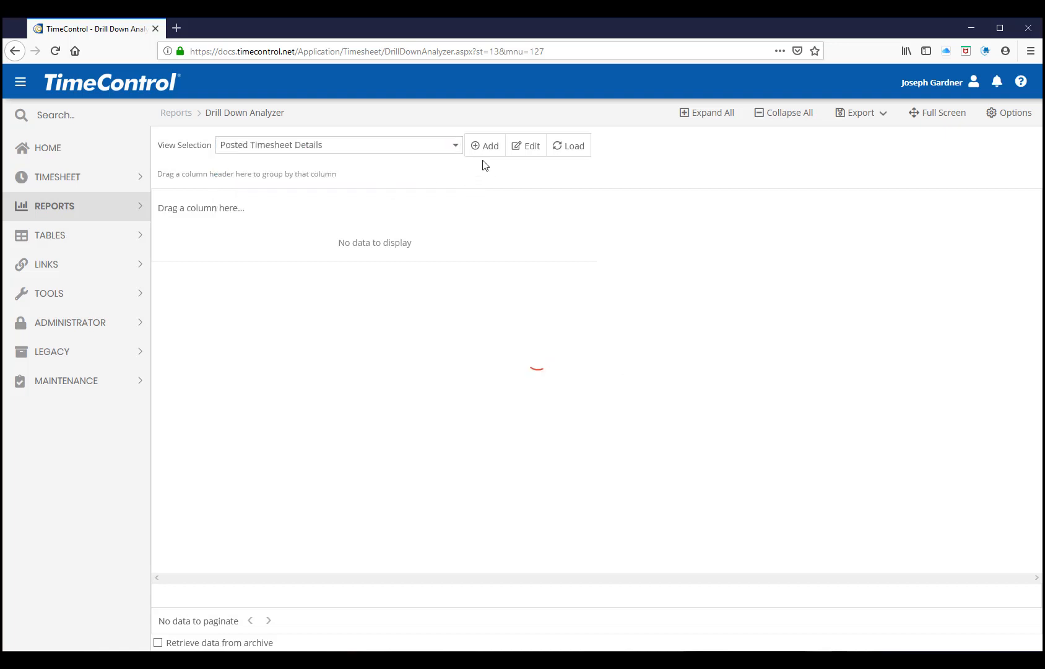
{"action": "left_click", "coordinate": [568, 145]}
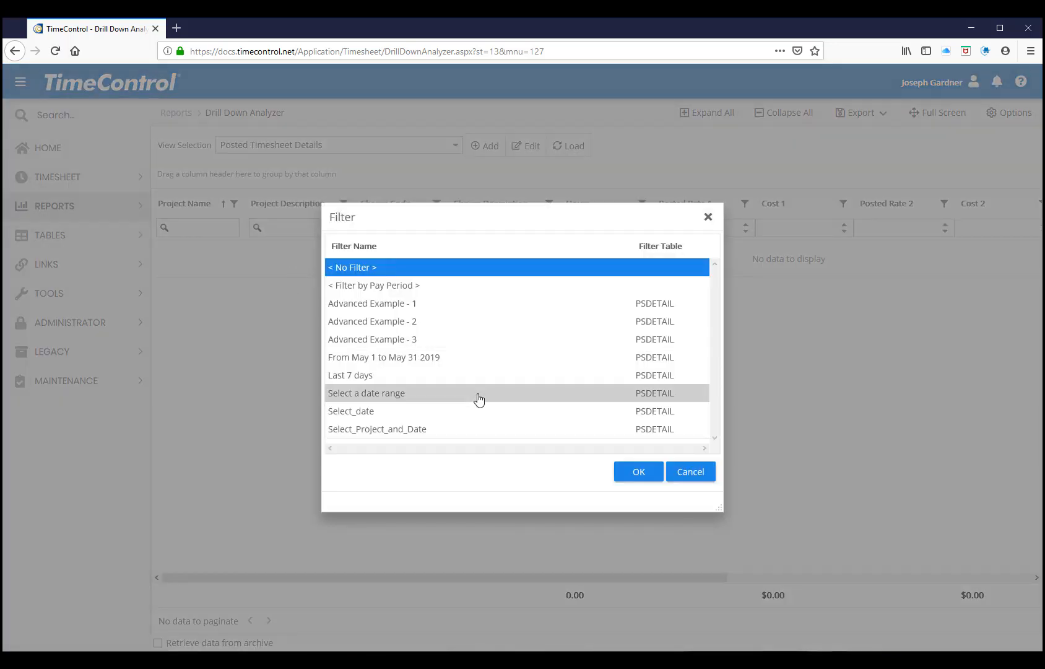
{"action": "left_click", "coordinate": [635, 471]}
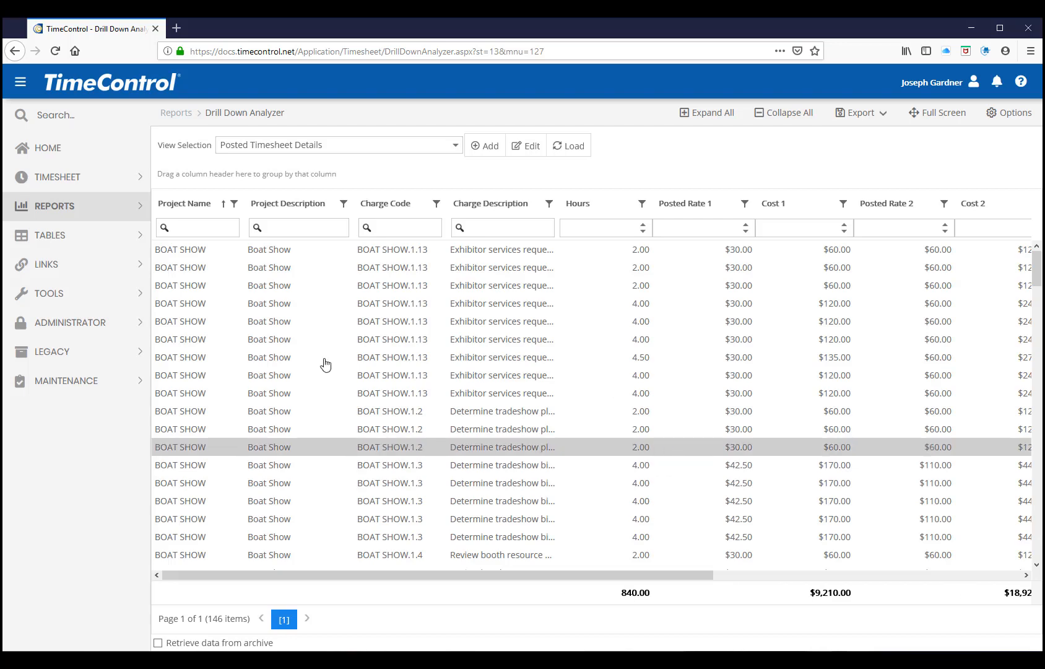
Group the posted timesheet details by Project Name and expand all groups to look through their lines
{"action": "left_click_drag", "start_coordinate": [192, 205], "coordinate": [214, 176]}
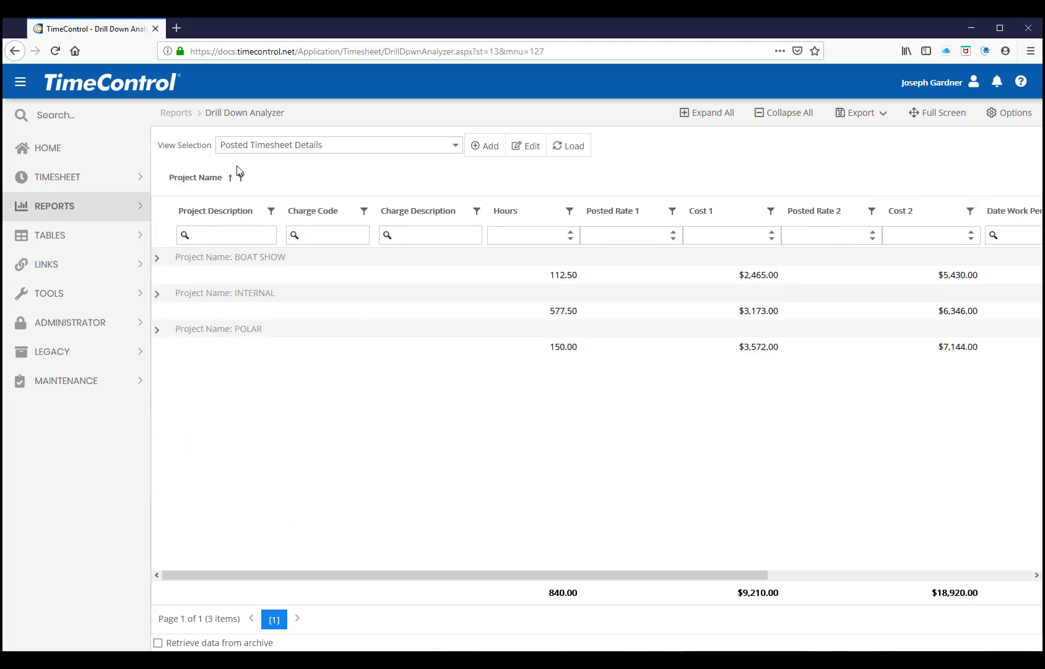
{"action": "left_click", "coordinate": [701, 112]}
{"action": "scroll", "coordinate": [413, 394], "scroll_direction": "down", "scroll_amount": 10}
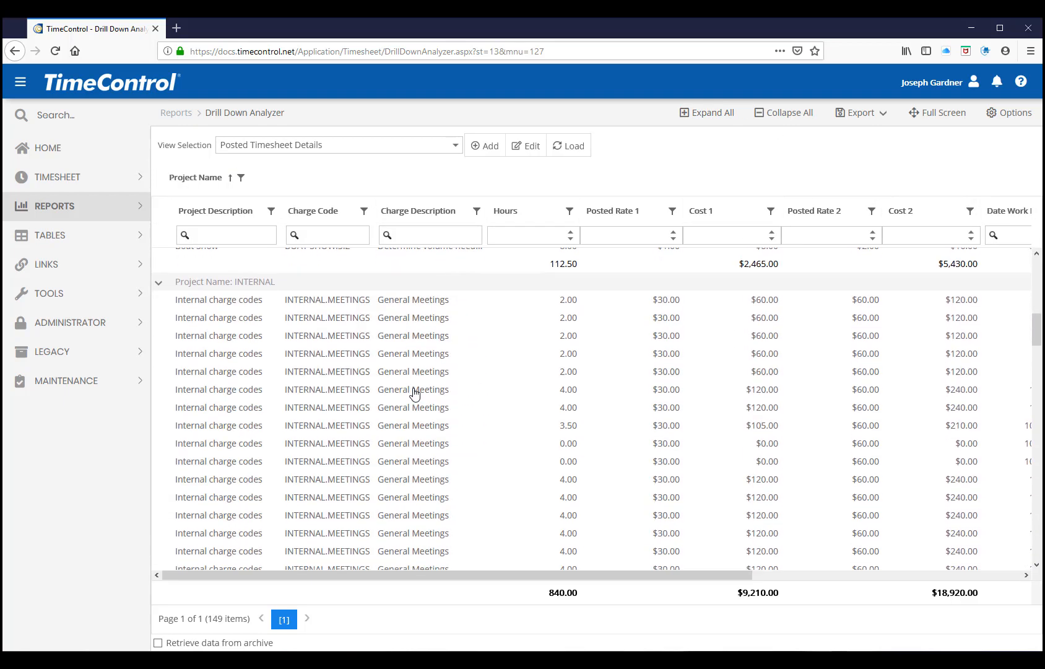
{"action": "scroll", "coordinate": [414, 394], "scroll_direction": "down", "scroll_amount": 3}
{"action": "scroll", "coordinate": [414, 394], "scroll_direction": "up", "scroll_amount": 15}
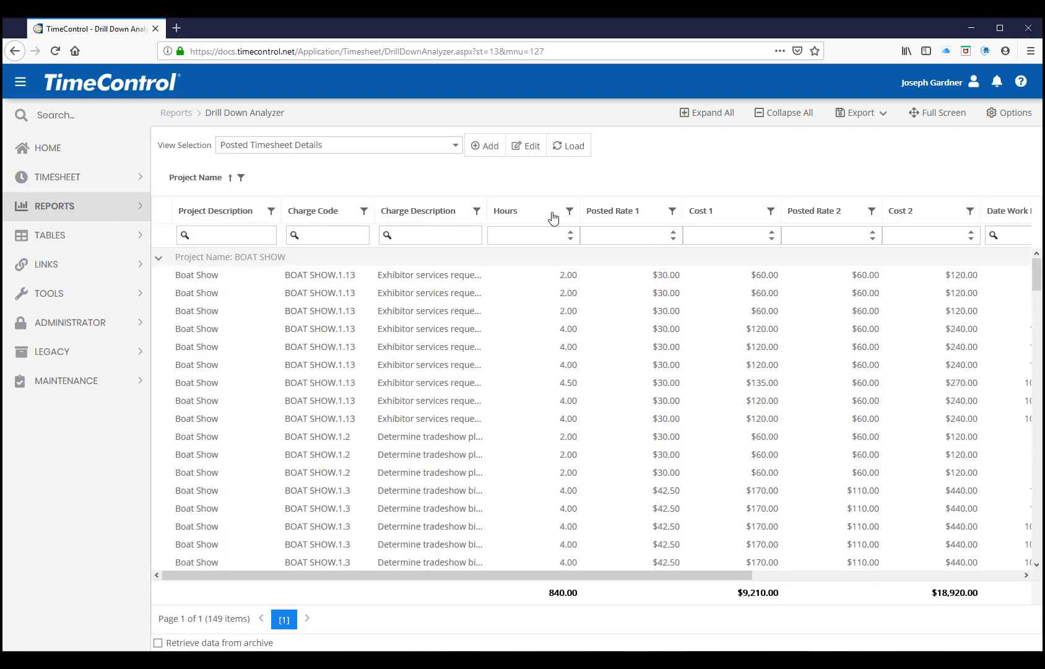
Add Posted Rate 1 as a second grouping level and collapse the $1.00 and $30.00 groups under BOAT SHOW
{"action": "left_click_drag", "start_coordinate": [617, 210], "coordinate": [347, 174]}
{"action": "left_click", "coordinate": [179, 276]}
{"action": "left_click", "coordinate": [179, 312]}
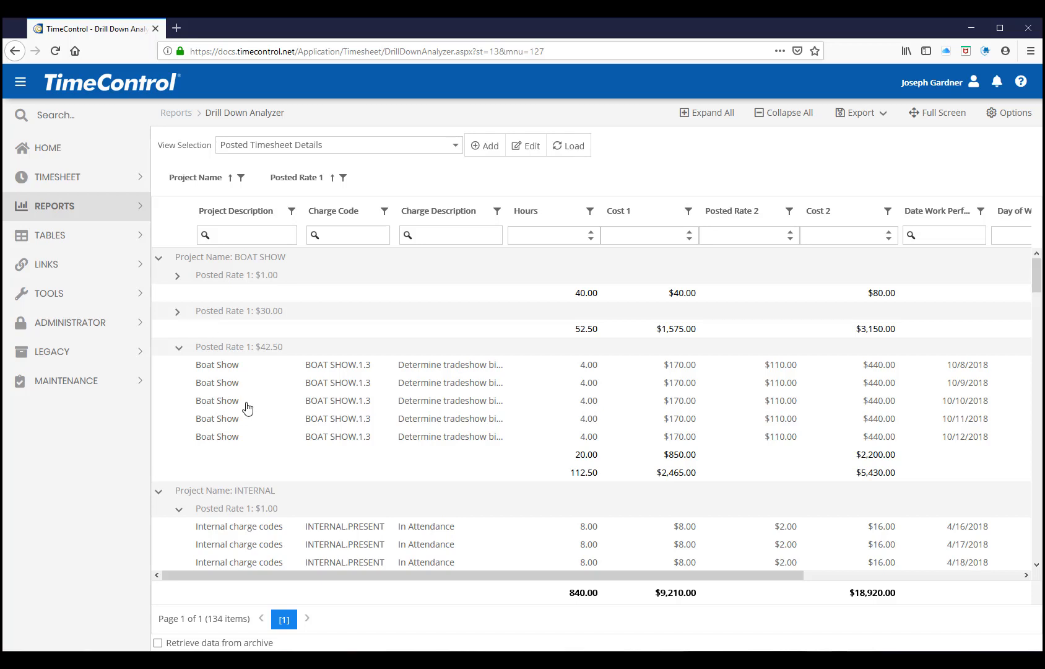
{"action": "scroll", "coordinate": [234, 489], "scroll_direction": "down", "scroll_amount": 3}
{"action": "scroll", "coordinate": [233, 462], "scroll_direction": "down", "scroll_amount": 1}
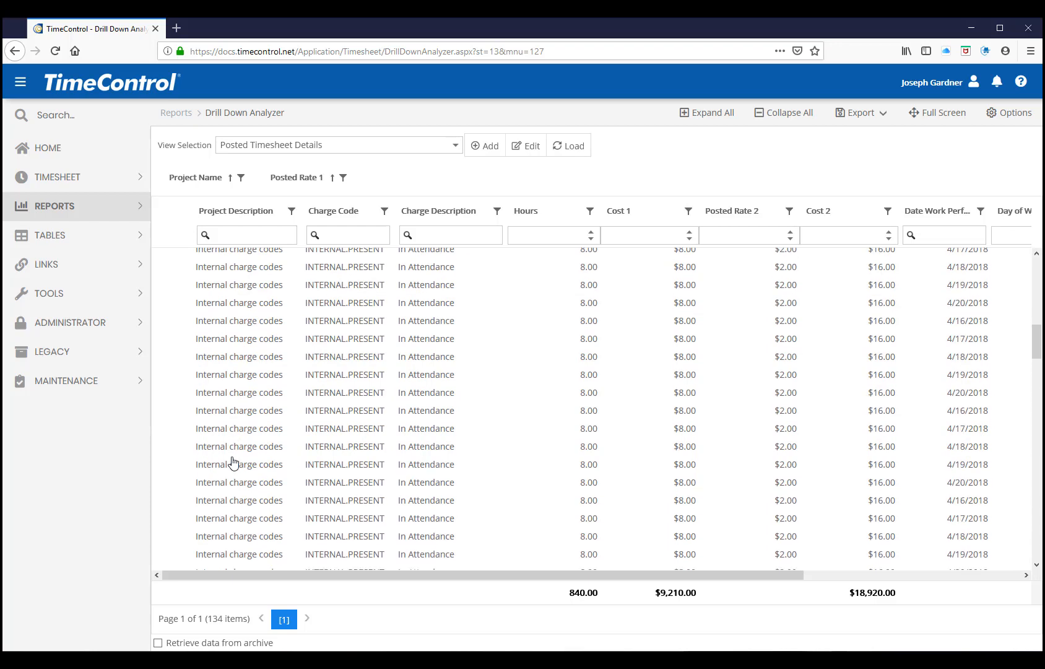
Open Project Manager Validation past its warning with all groups expanded, and widen the Charge Description column to fit its text
{"action": "scroll", "coordinate": [252, 495], "scroll_direction": "up", "scroll_amount": 4}
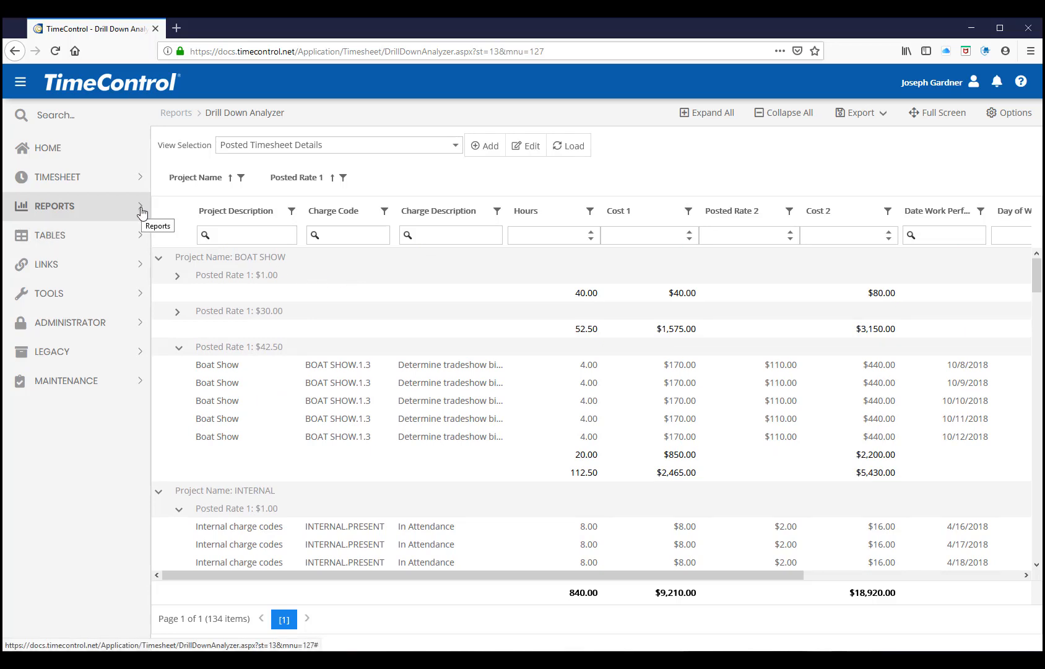
{"action": "left_click", "coordinate": [142, 180]}
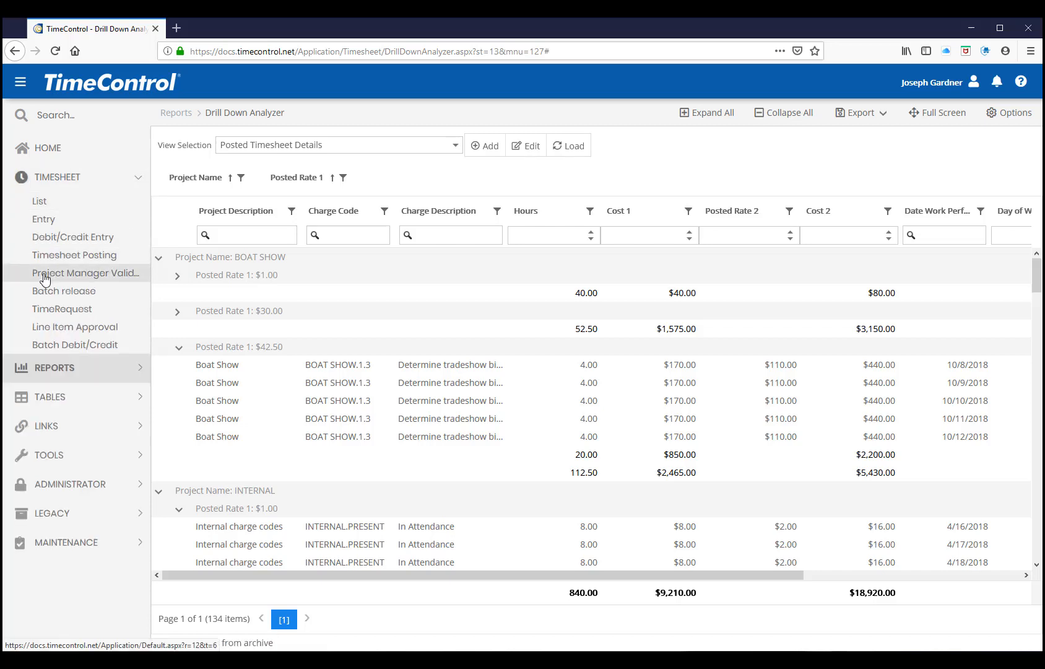
{"action": "left_click", "coordinate": [44, 278]}
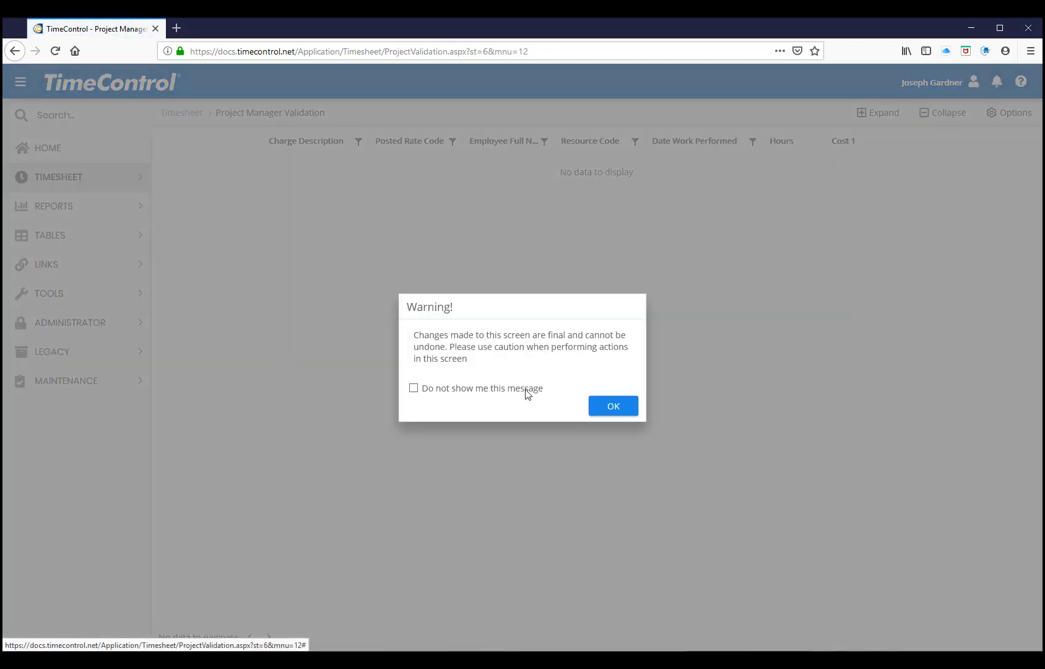
{"action": "left_click", "coordinate": [622, 410]}
{"action": "left_click", "coordinate": [882, 113]}
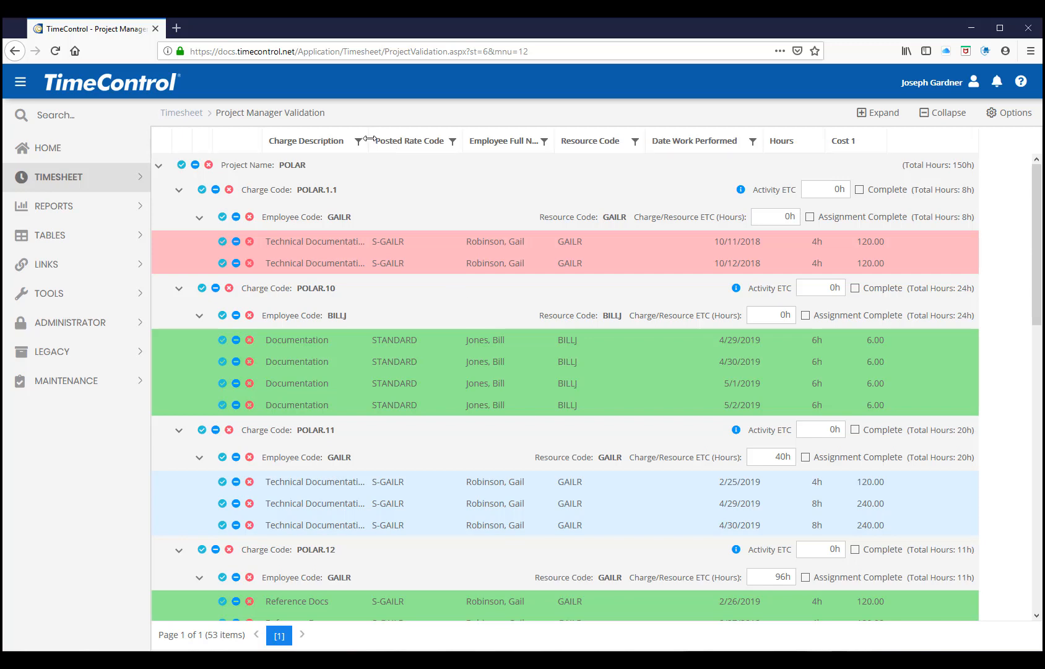
{"action": "left_click_drag", "start_coordinate": [368, 140], "coordinate": [389, 142]}
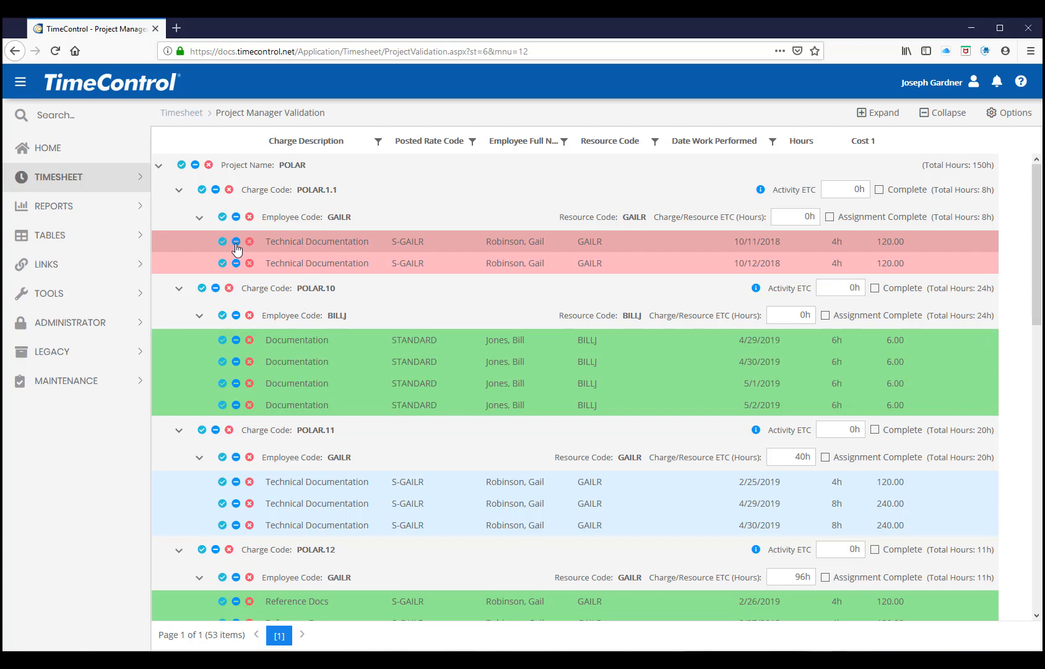
Under charge code POLAR.11, approve the 2/25/2019 and 4/29/2019 Technical Documentation lines and reject the 4/30/2019 line
{"action": "left_click", "coordinate": [223, 482]}
{"action": "left_click", "coordinate": [222, 504]}
{"action": "left_click", "coordinate": [249, 526]}
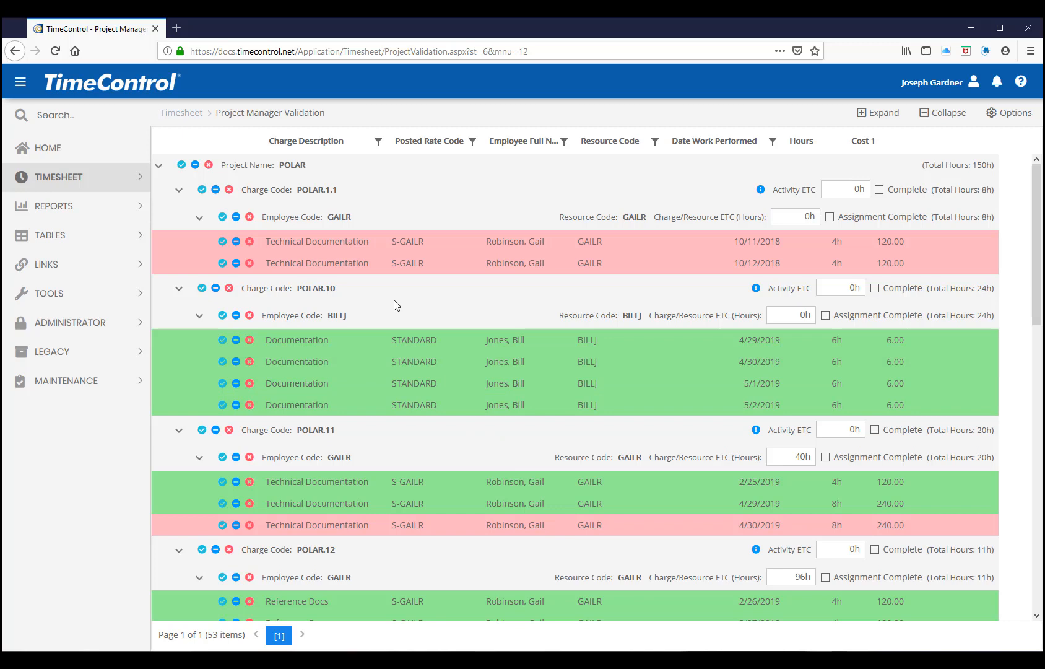
Open Line Item Approval, apply the default status filter for Standard Billing export, and check the approval interface choices without changing the selection
{"action": "left_click", "coordinate": [137, 180]}
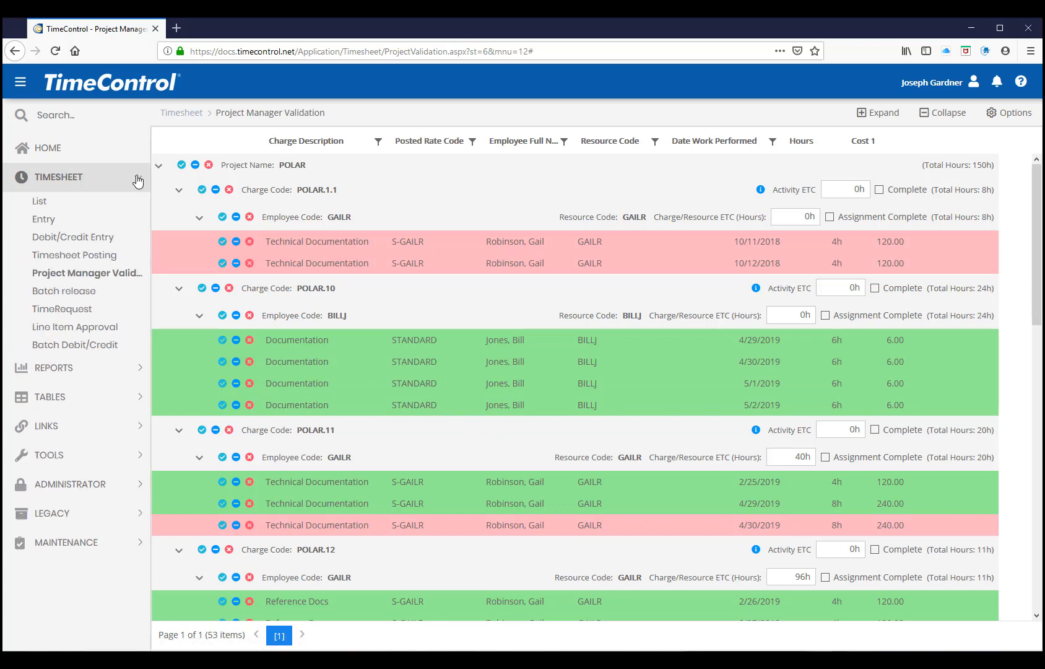
{"action": "left_click", "coordinate": [51, 327]}
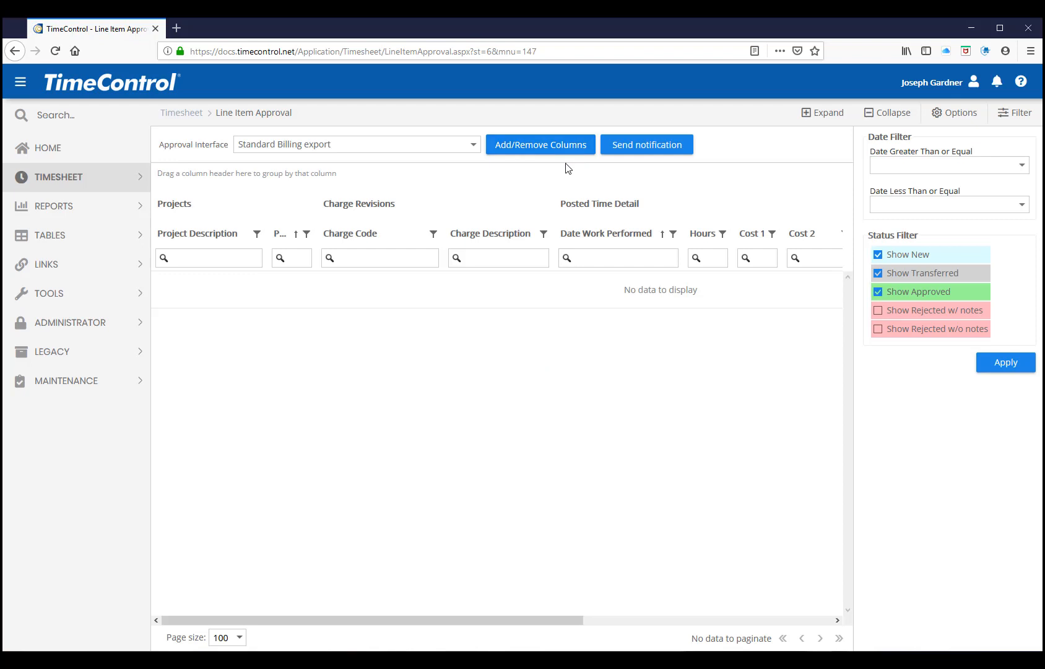
{"action": "left_click", "coordinate": [1004, 369]}
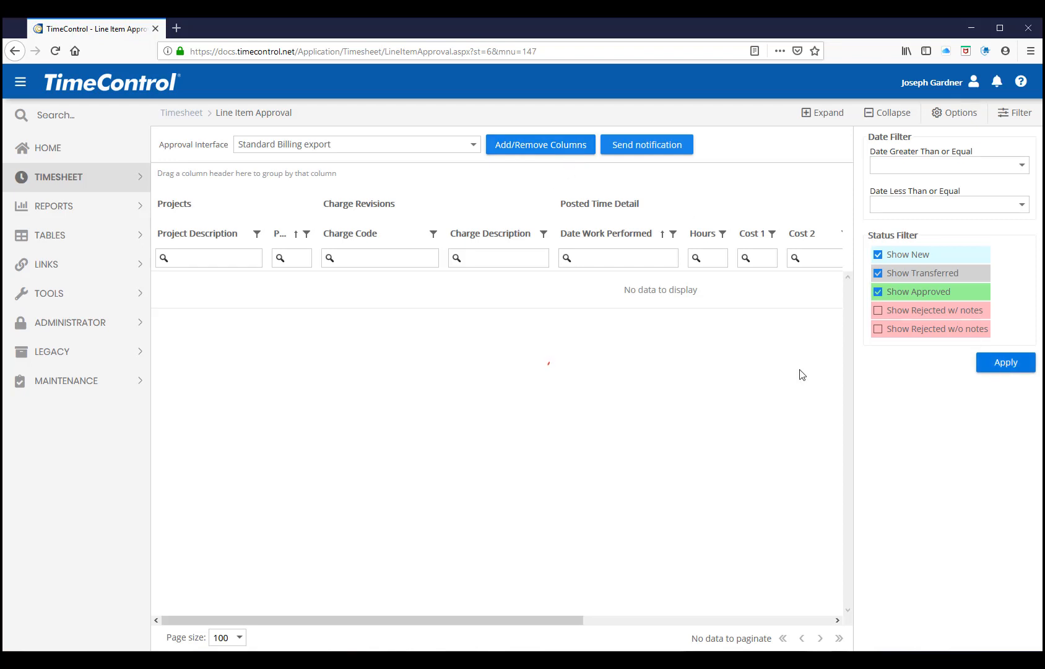
{"action": "left_click", "coordinate": [449, 148]}
{"action": "left_click", "coordinate": [894, 388]}
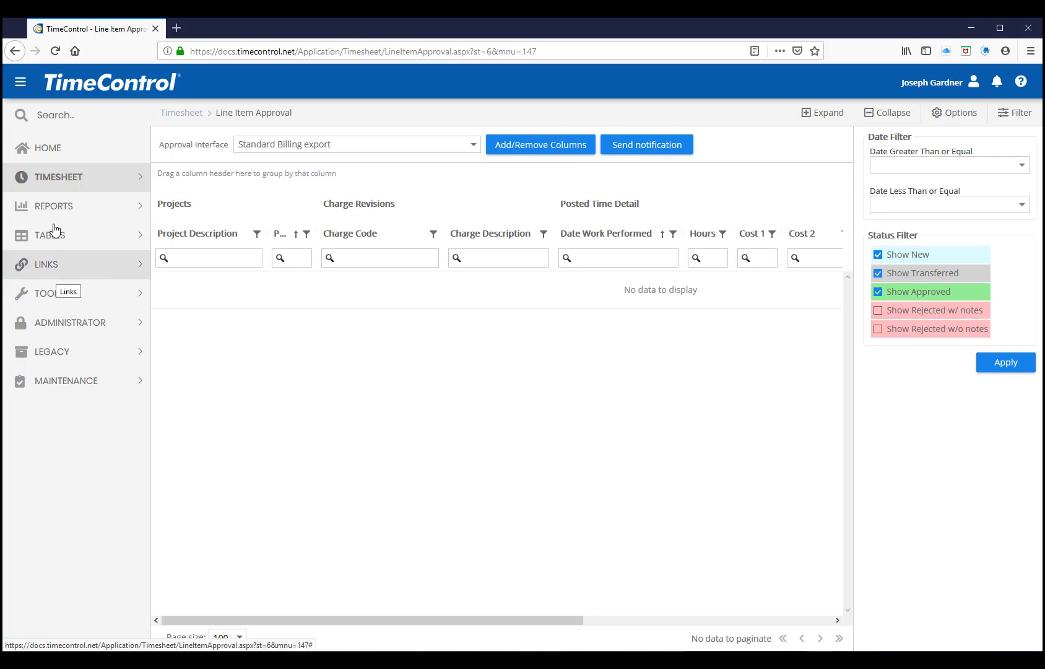
Return to the Administrator Dashboard on the home page
{"action": "left_click", "coordinate": [44, 148]}
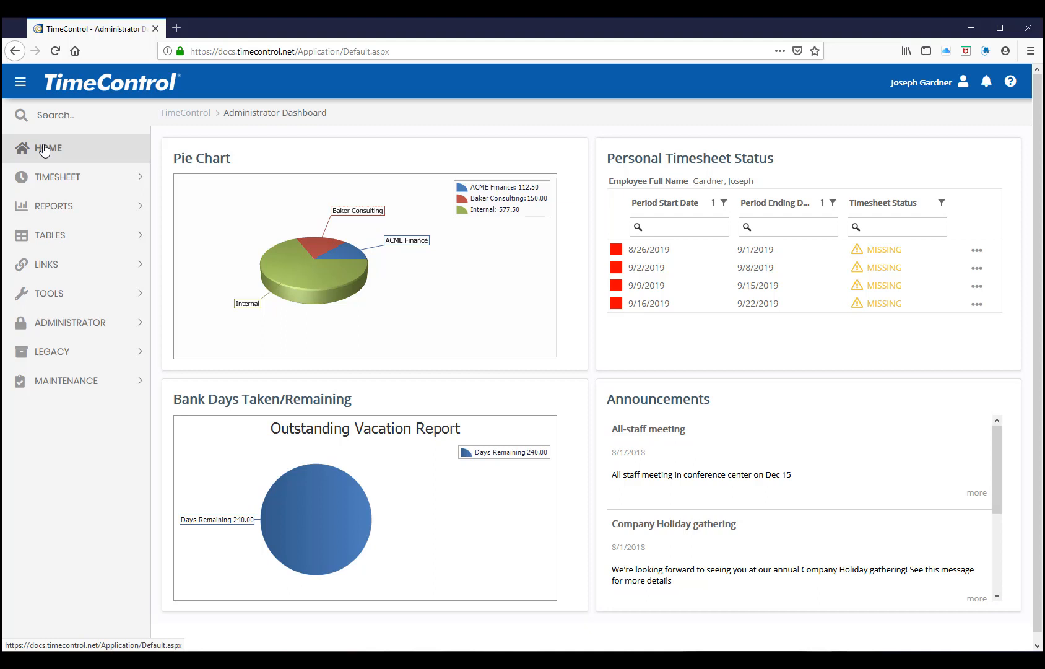
{"action": "left_click", "coordinate": [44, 149]}
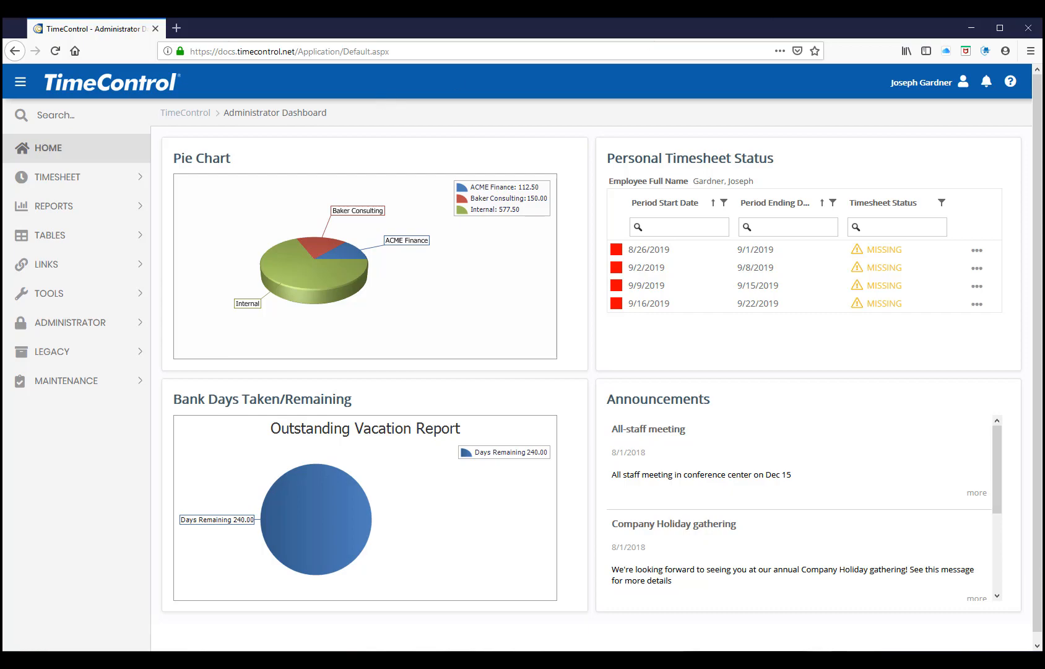